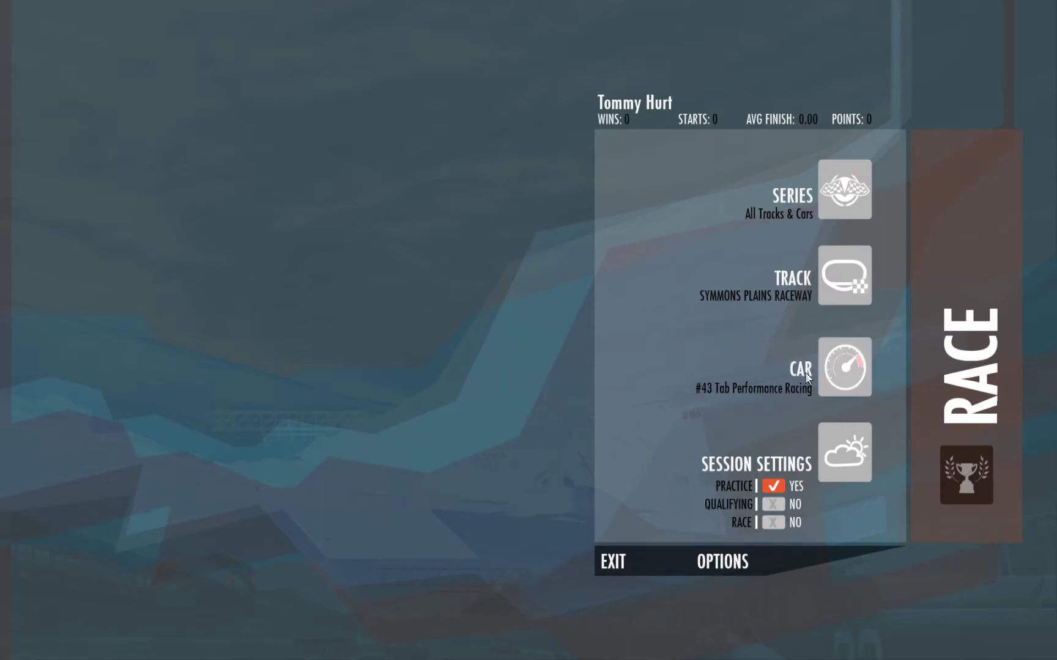
Step: Choose the Kelly Racing #15 Castrol Racing Mustang GT 10.05 as the car and inspect it in the tuning view
left_click(641, 362)
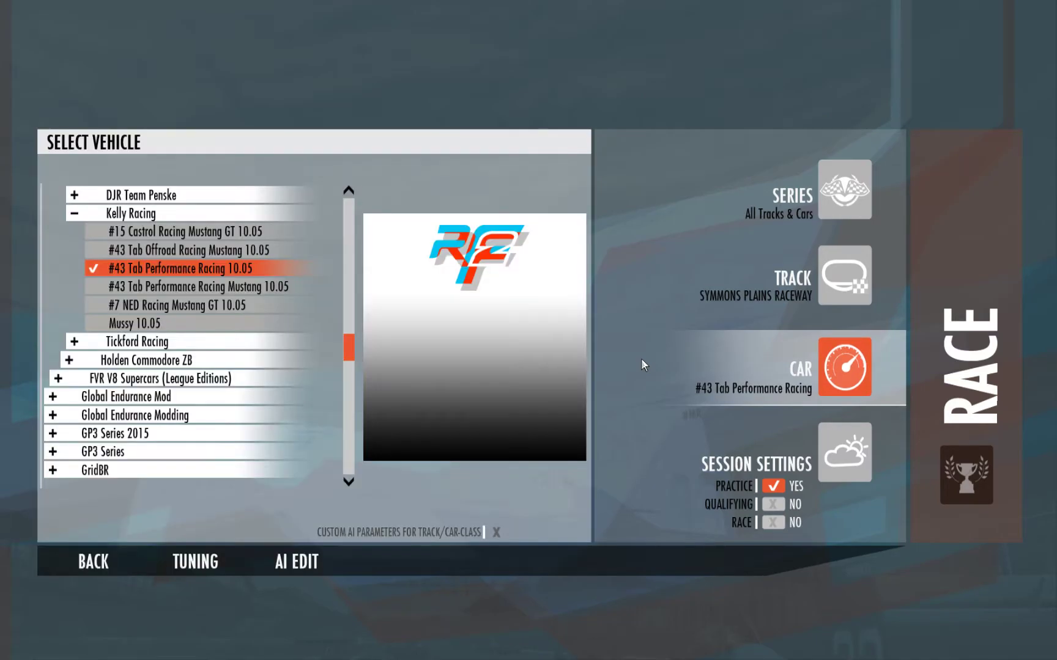
left_click(158, 242)
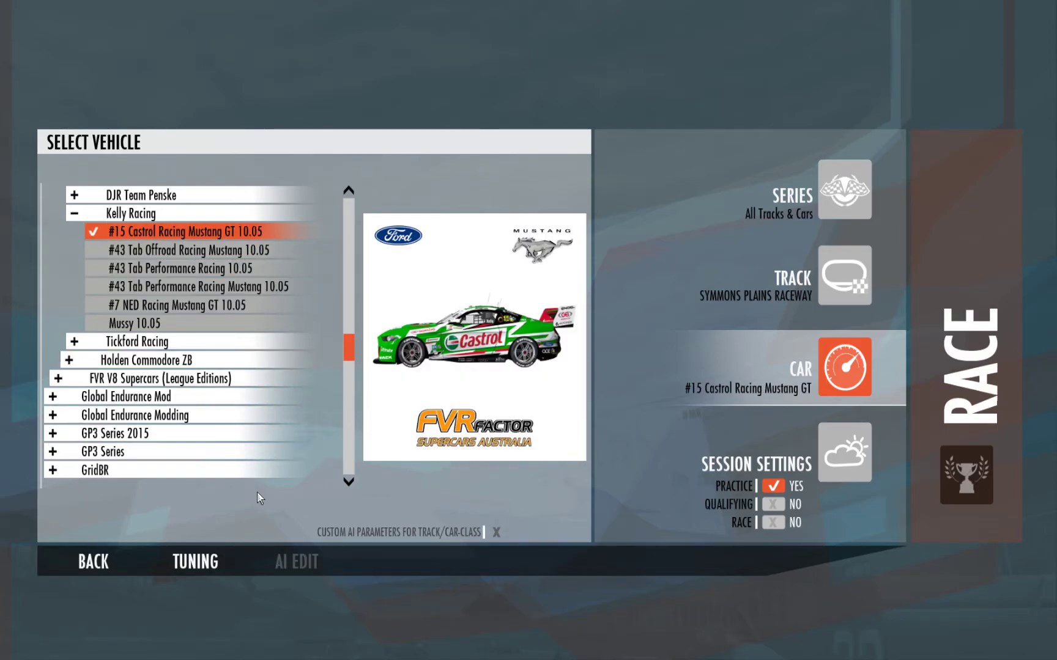
left_click(208, 562)
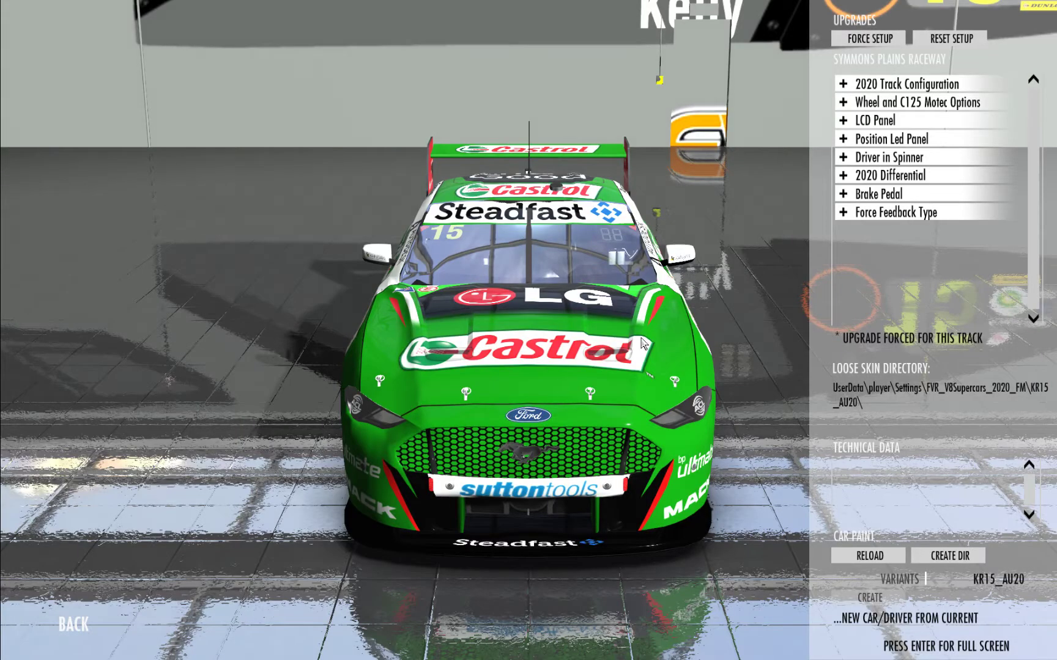
left_click_drag(482, 365, 760, 368)
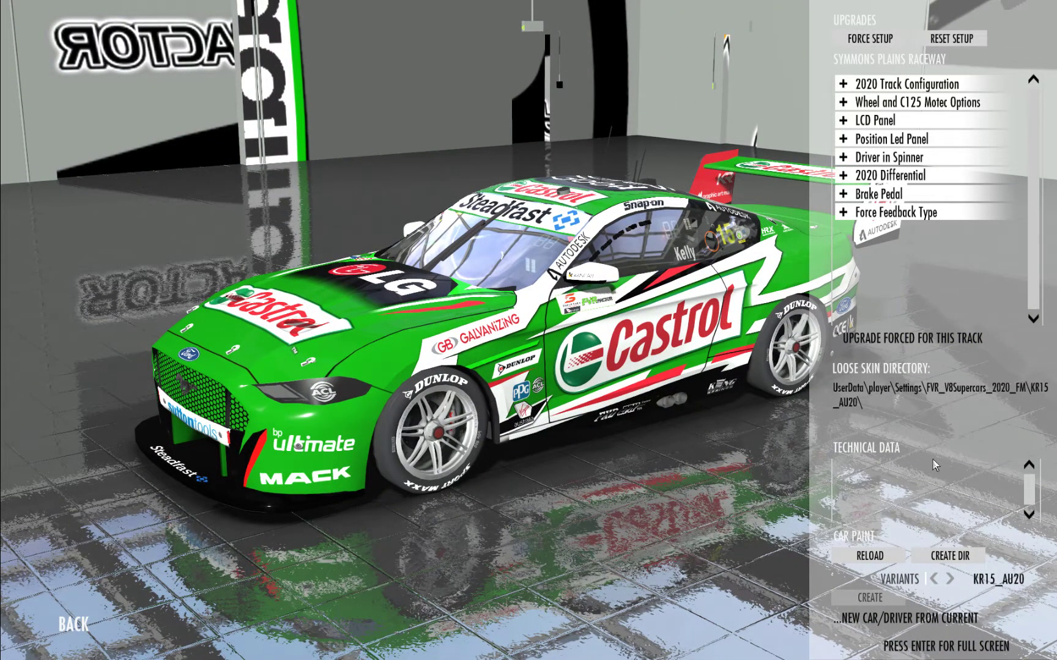
Step: Create and reload the car's paint directory, and switch the paint variant to ALT
left_click(950, 559)
left_click(865, 563)
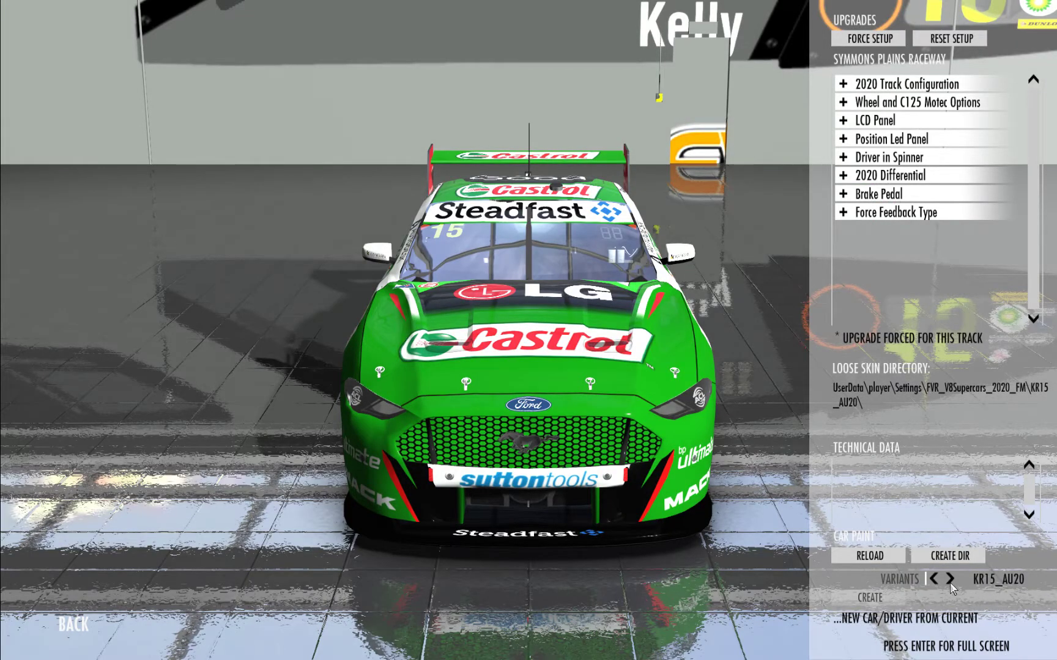
left_click(951, 582)
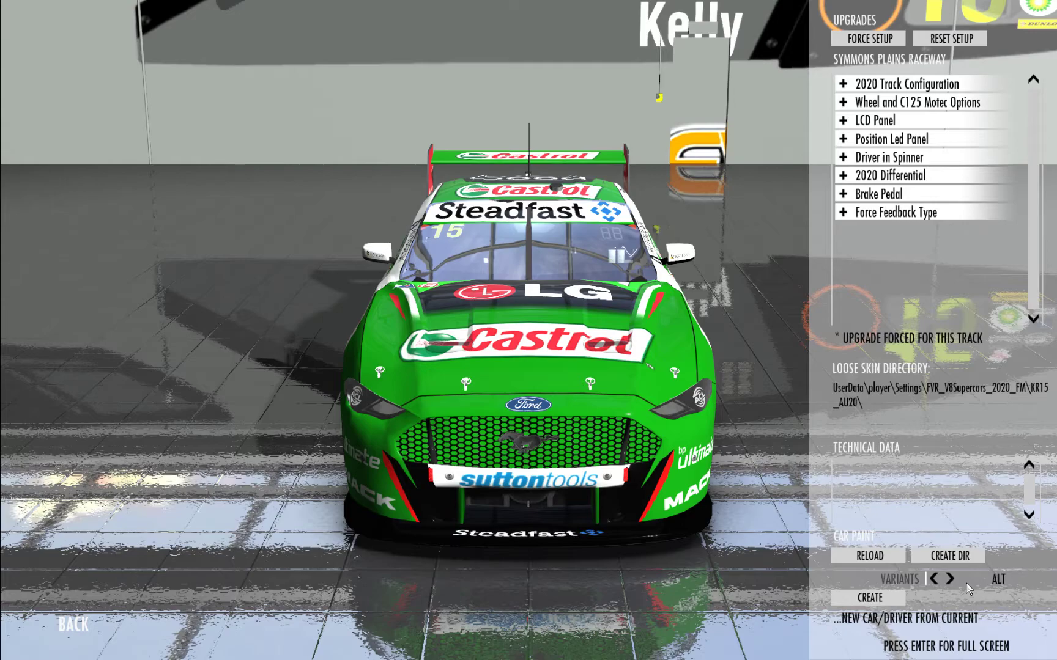
Step: Start a new car from the current one with driver name 34_Harley_2021 and team name Harley Racing
left_click(872, 599)
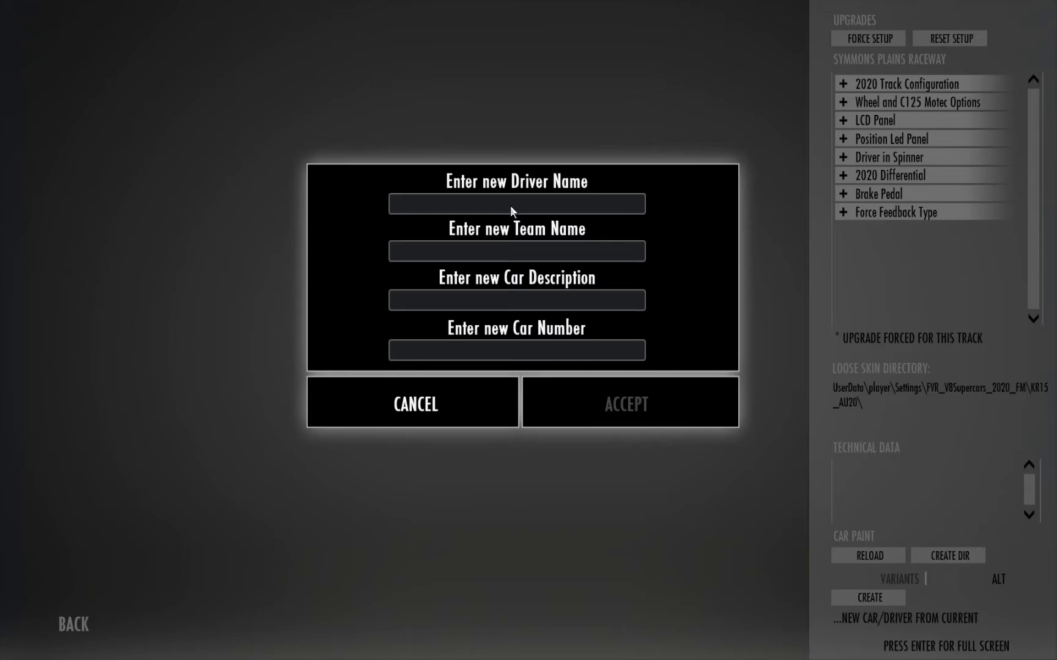
type("34")
type("_Harley")
type("_2021")
key("Tab")
type("Harley")
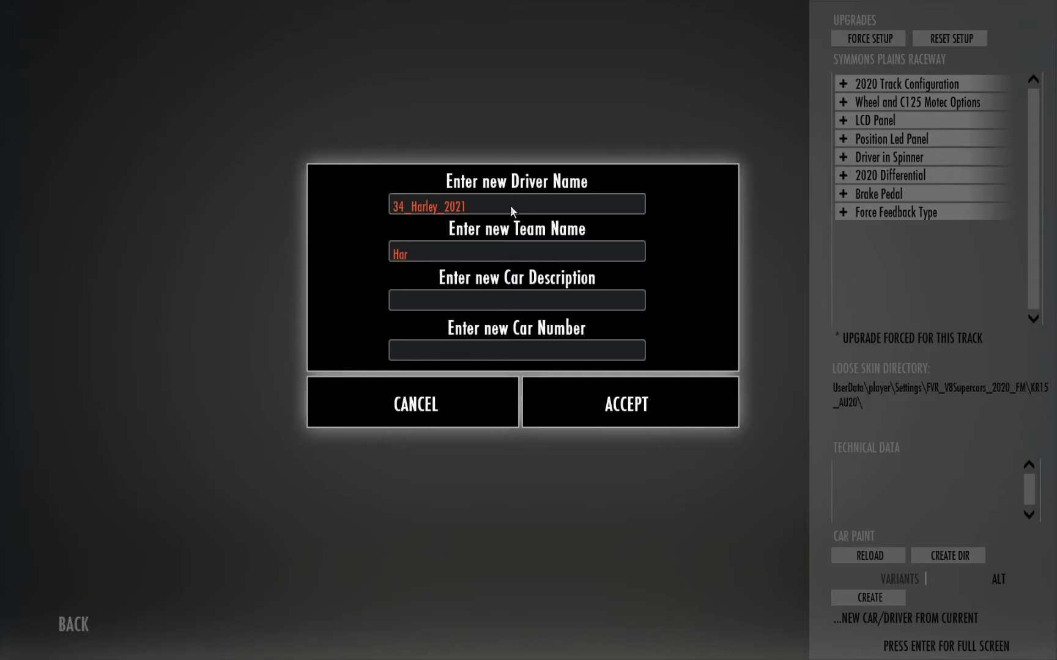
type(" Racing")
Step: Give the new car the description Harley Racing #34 and car number 34, and accept the entry
key("Tab")
type("Harle")
key("BackSpace")
key("BackSpace")
key("BackSpace")
key("BackSpace")
key("BackSpace")
type("Harley Racing #34")
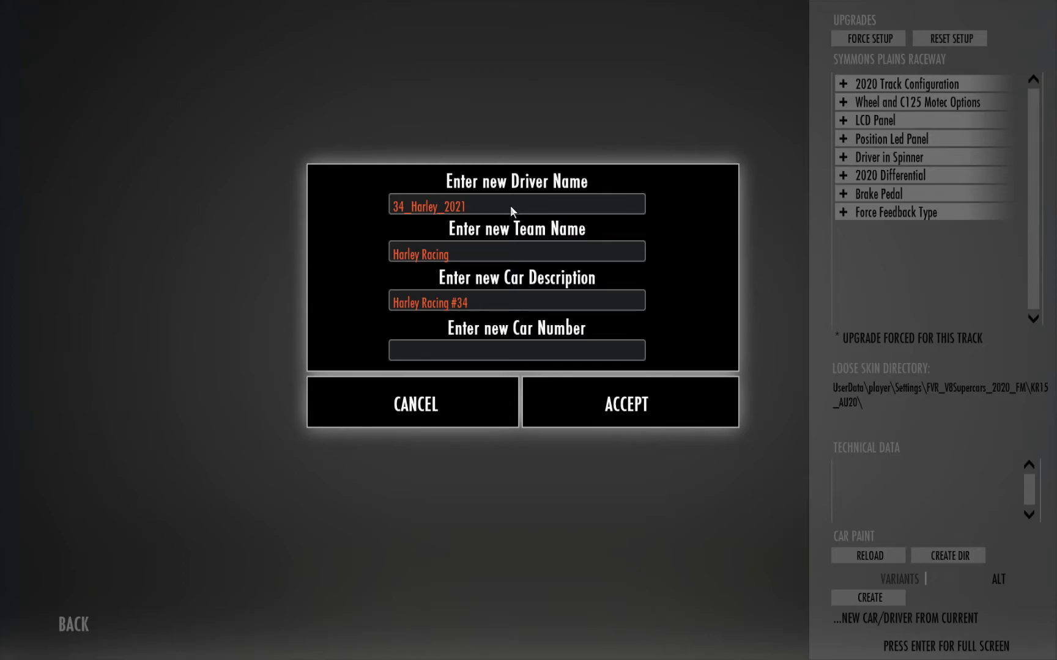
type("34")
left_click(610, 404)
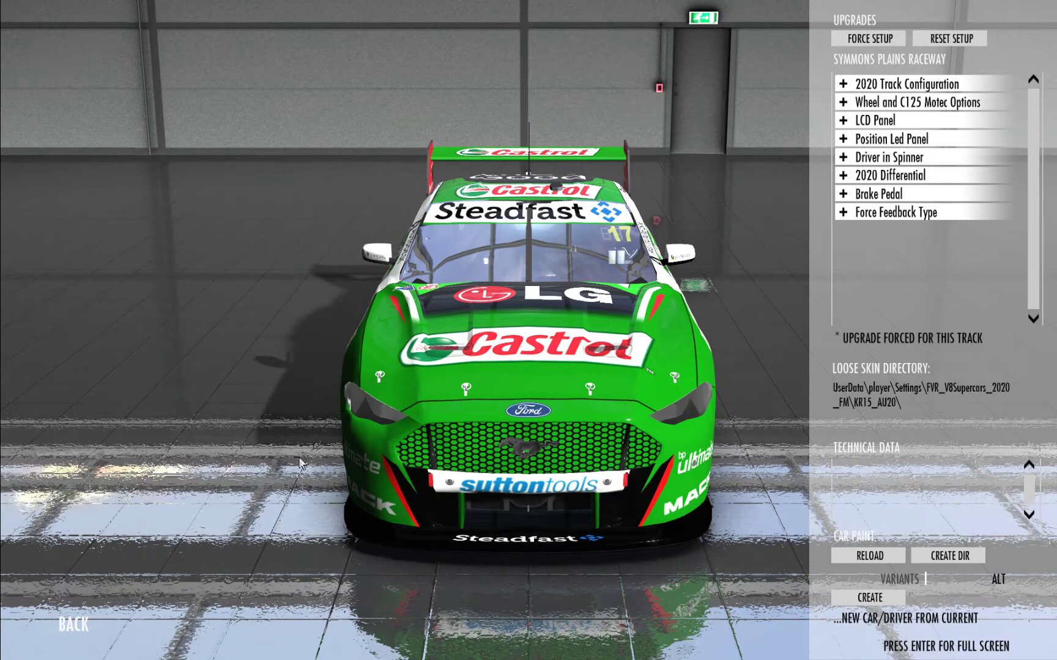
Step: Select the Harley Racing #34 10.05 car from the Kelly Racing list and show it in the tuning view
left_click(83, 625)
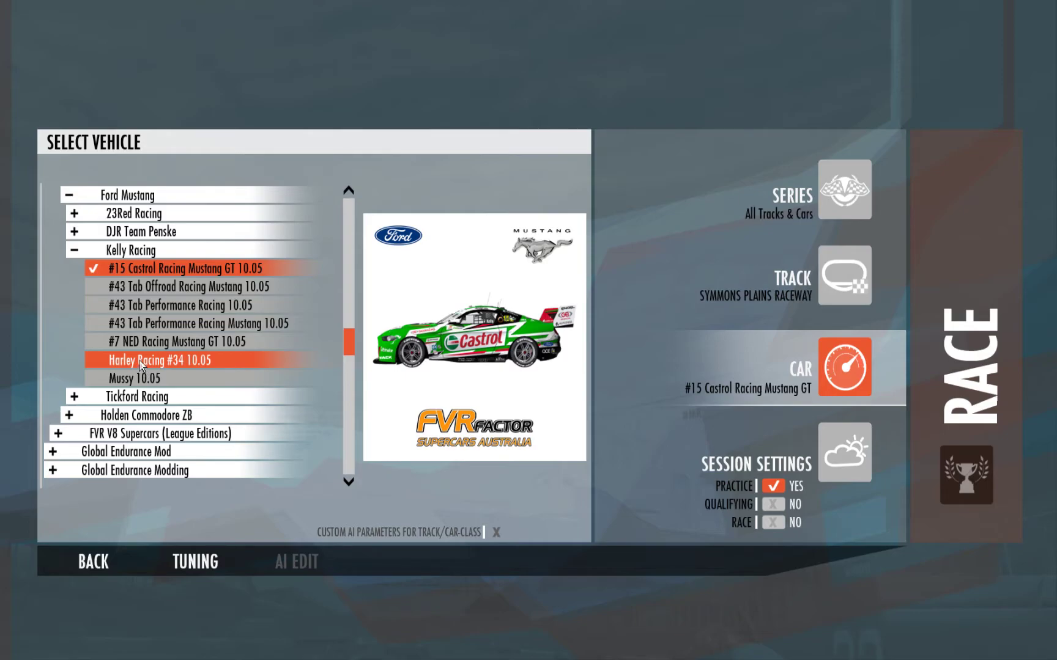
left_click(139, 361)
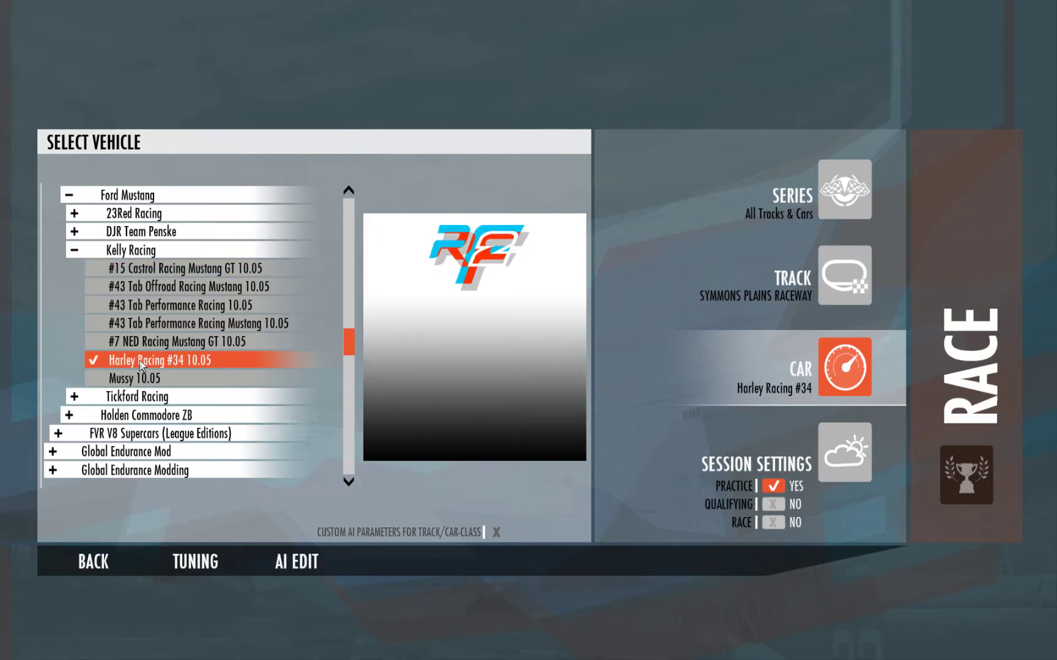
left_click(208, 567)
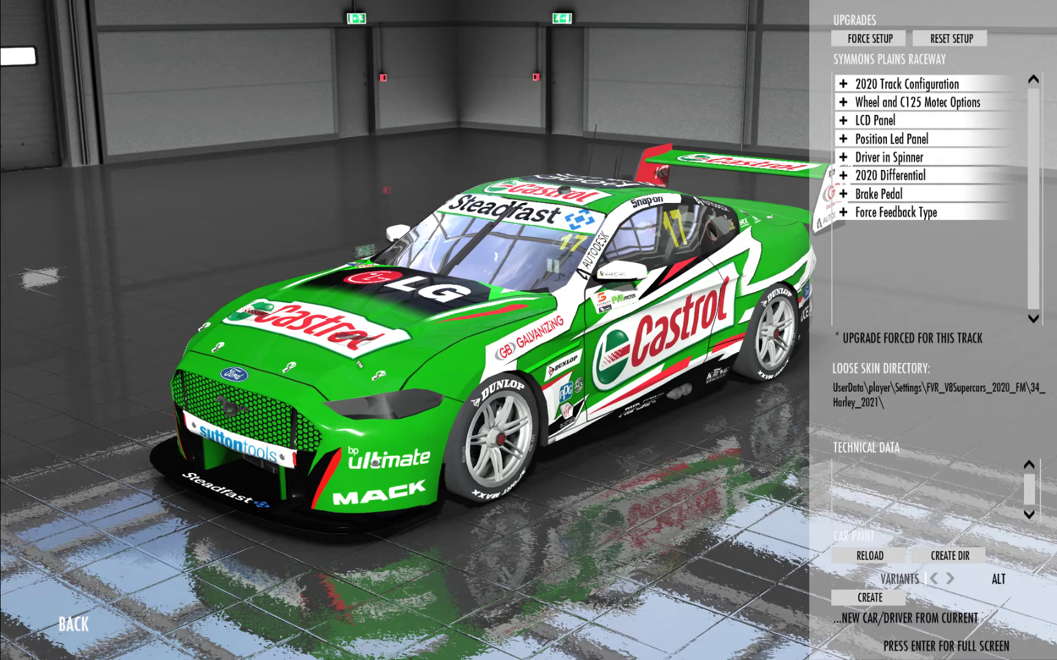
Step: Switch to File Explorer and open settings file 13 from the FVR_V8Supercars_2020_FM folder in Notepad
left_click_drag(1056, 61, 447, 118)
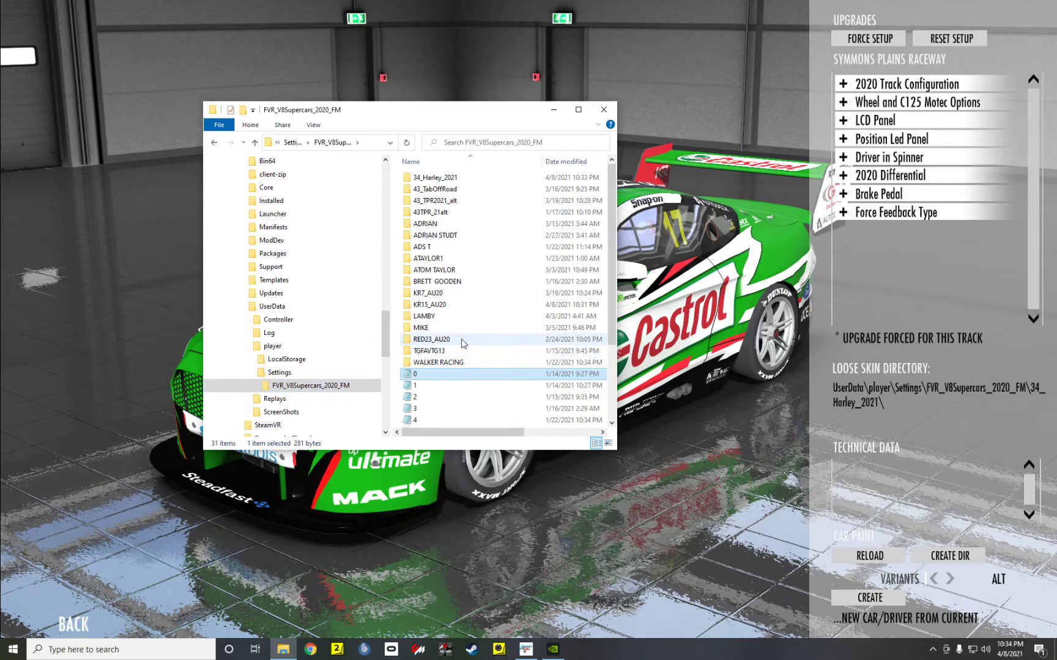
mouse_move(463, 344)
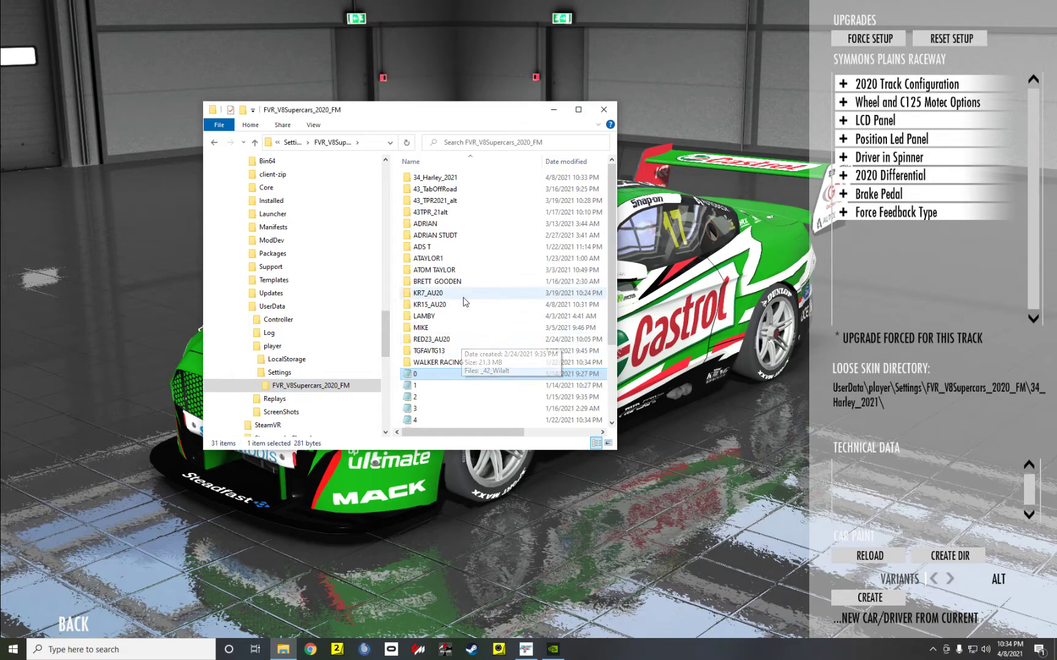
left_click(441, 177)
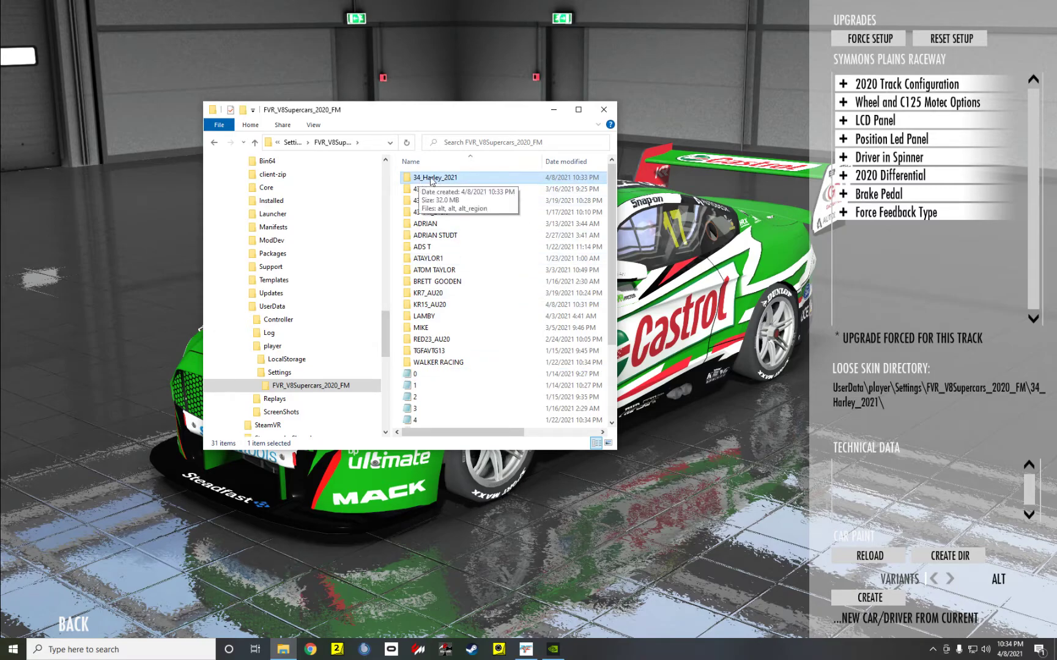
scroll(465, 303, "down", 1)
scroll(465, 304, "down", 2)
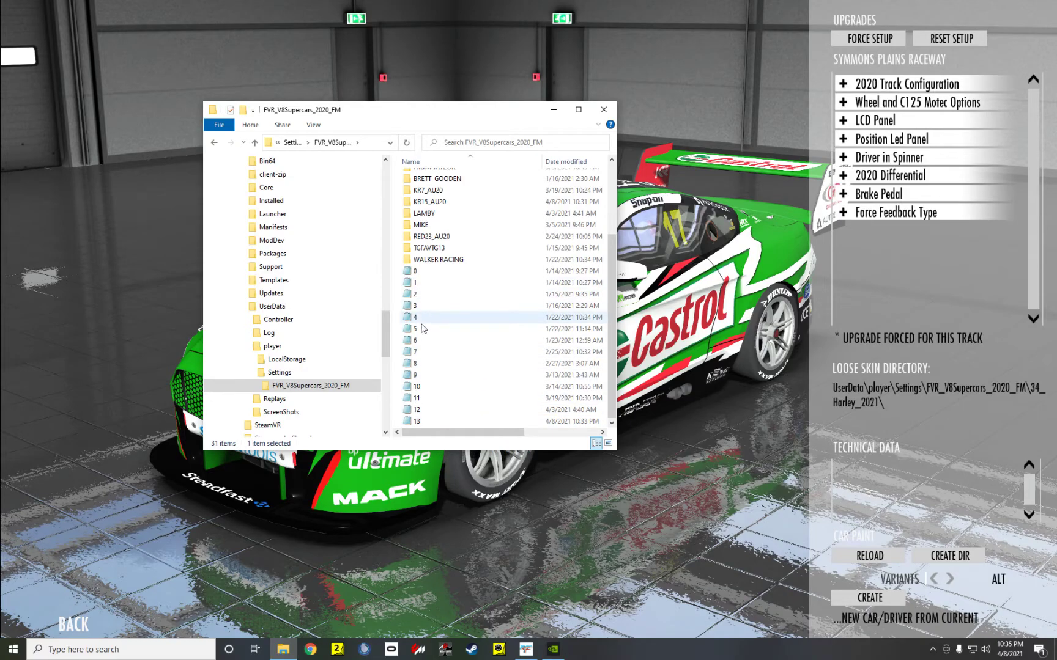
double_click(426, 423)
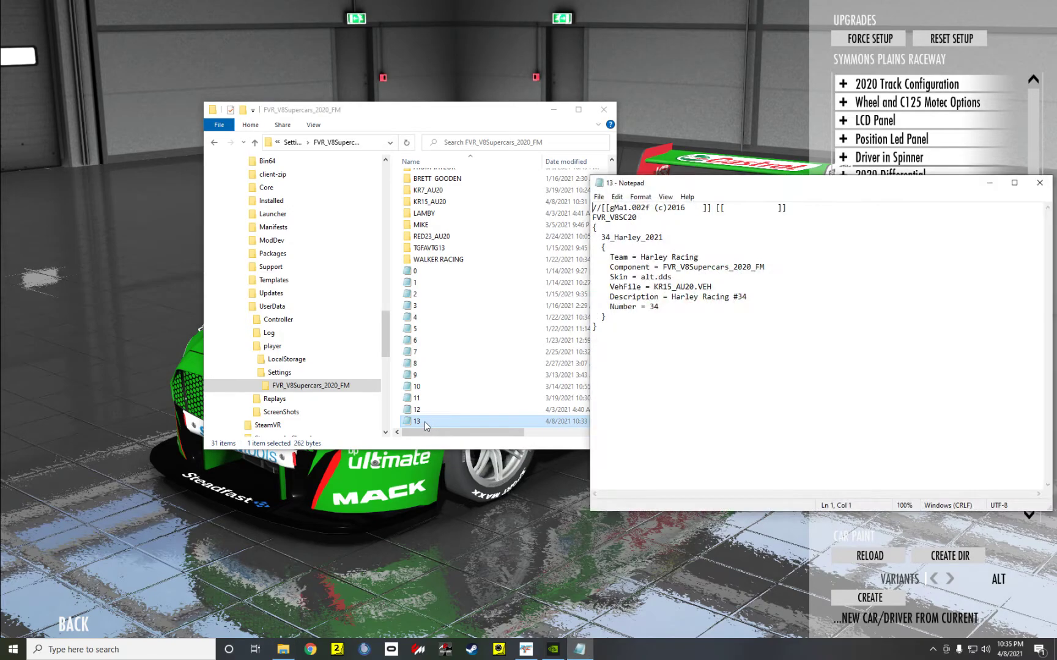
left_click_drag(798, 184, 609, 184)
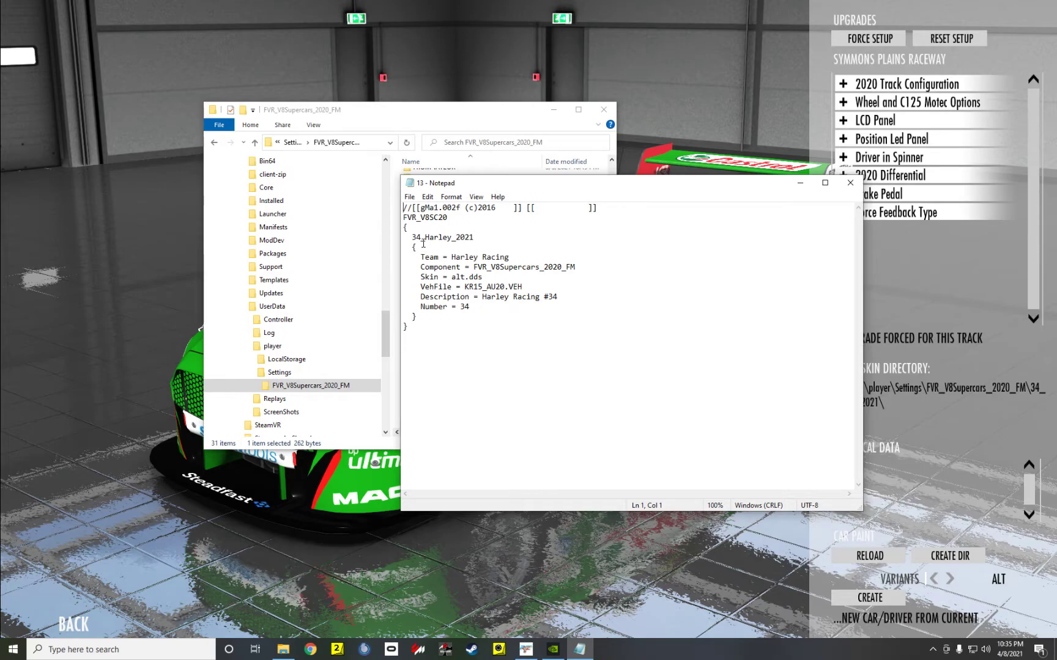
Step: Compare the 34_Harley_2021 entry in file 13 with the name of the new skin folder
left_click_drag(484, 239, 418, 240)
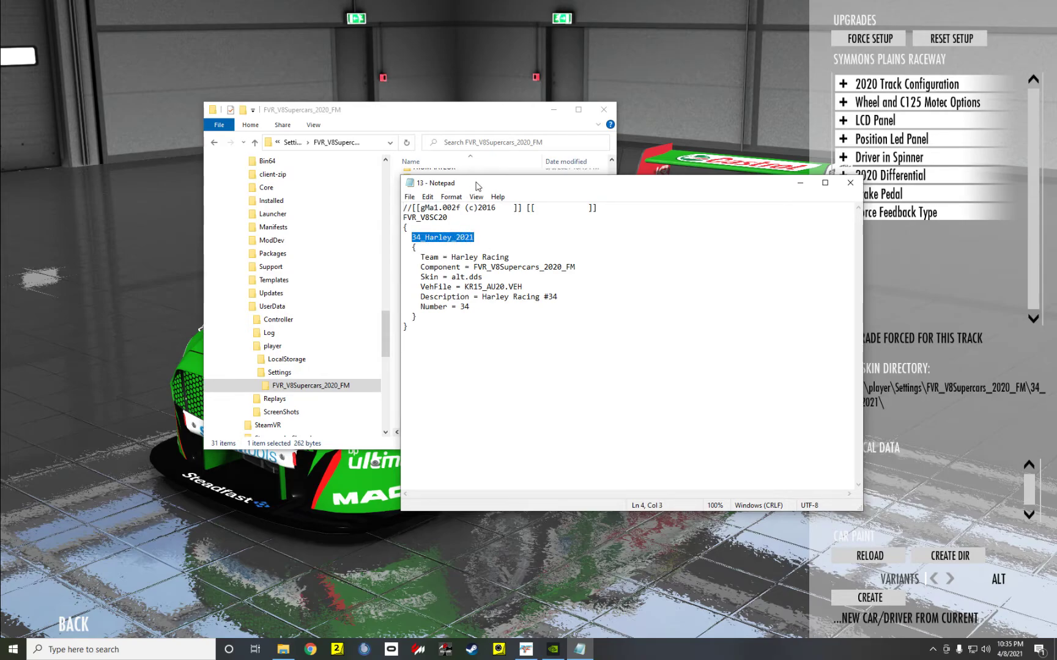
left_click_drag(476, 184, 610, 186)
left_click(418, 111)
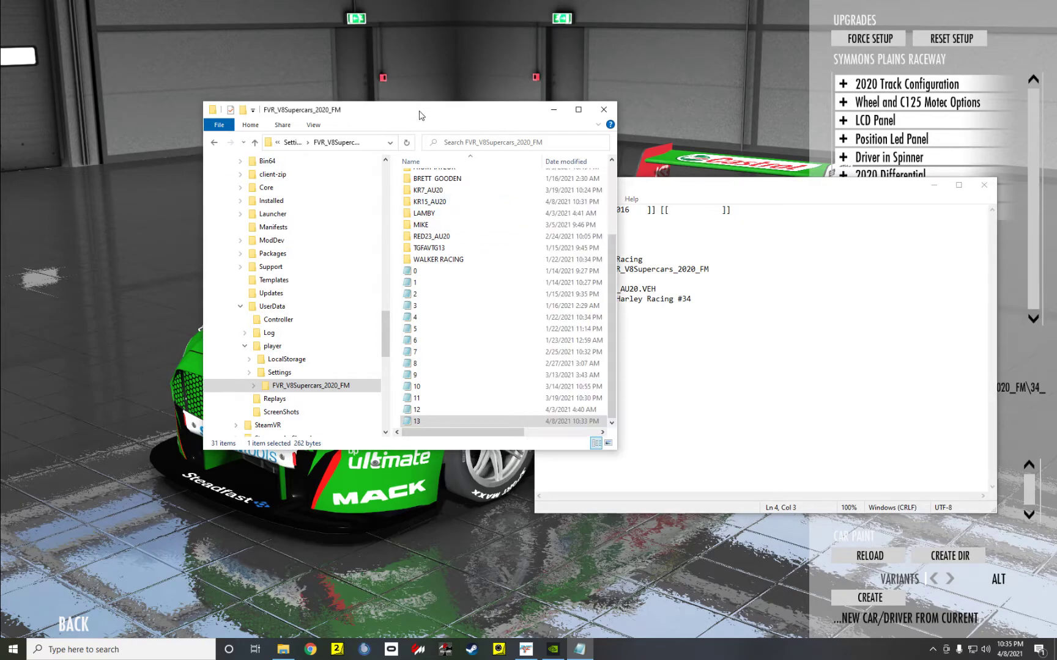
scroll(464, 201, "up", 3)
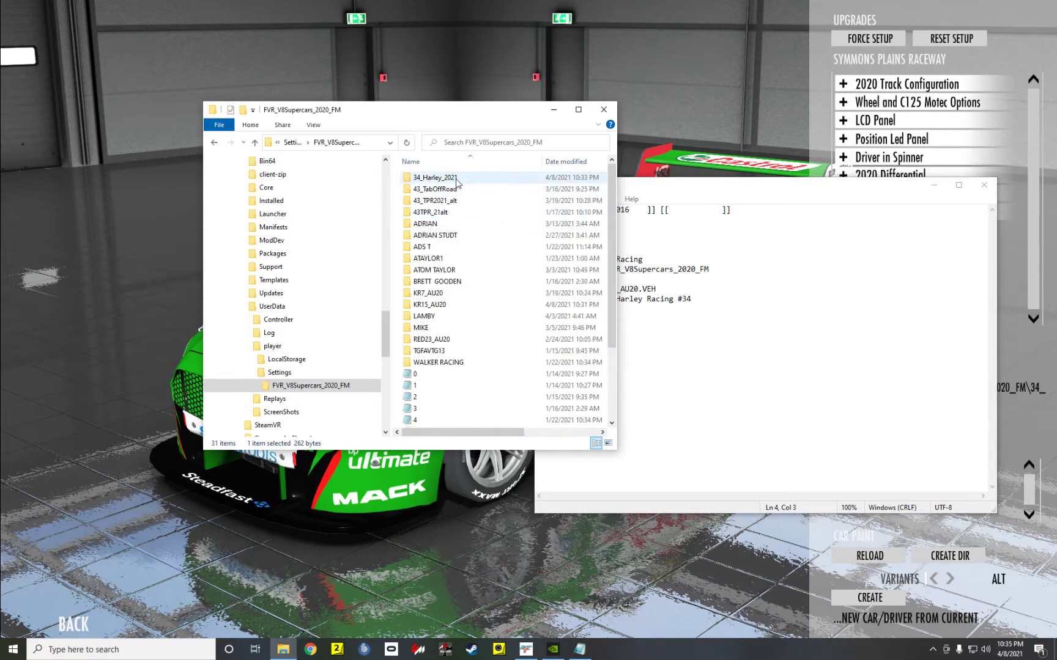
Step: Set the Skin entry in file 13 to 34_Harley_2021_alt.mas
left_click(686, 188)
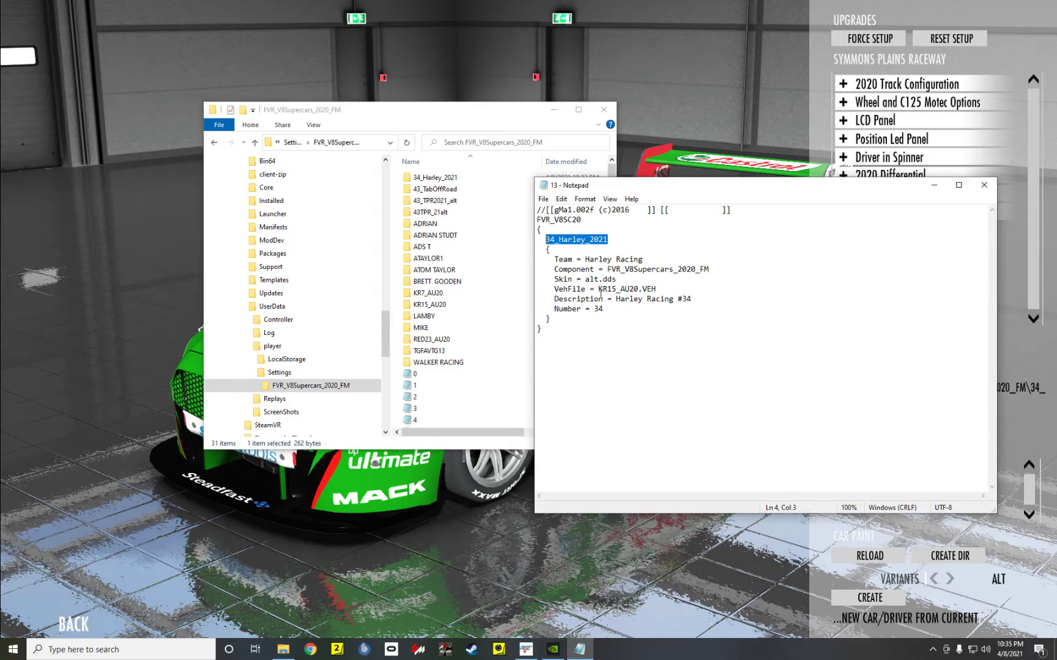
left_click(591, 285)
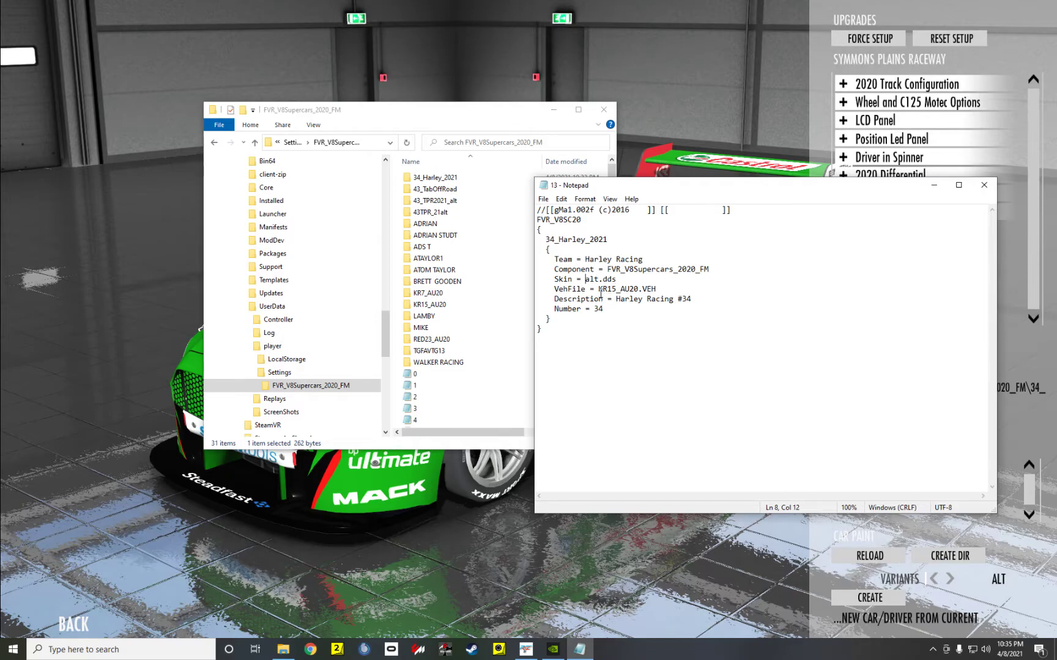
left_click_drag(585, 280, 622, 284)
type("34_Harley_2021")
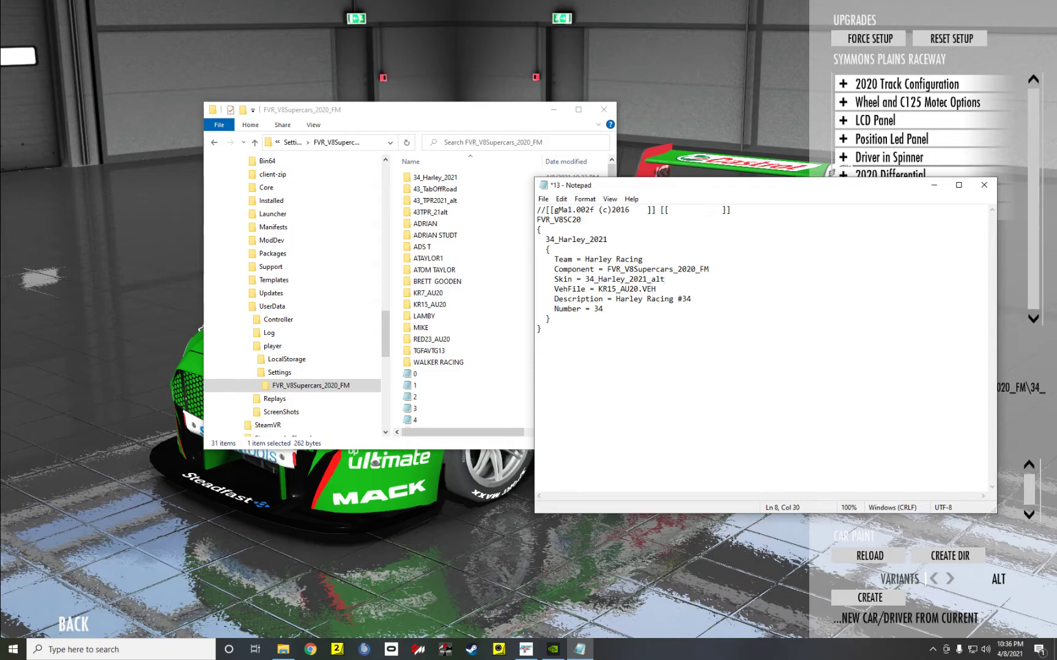
type("_alt.mas")
Step: Check the naming in the game's vehicle list, change the Description entry to #34 Harley Racing Mustang GT and save file 13
left_click_drag(617, 301, 703, 304)
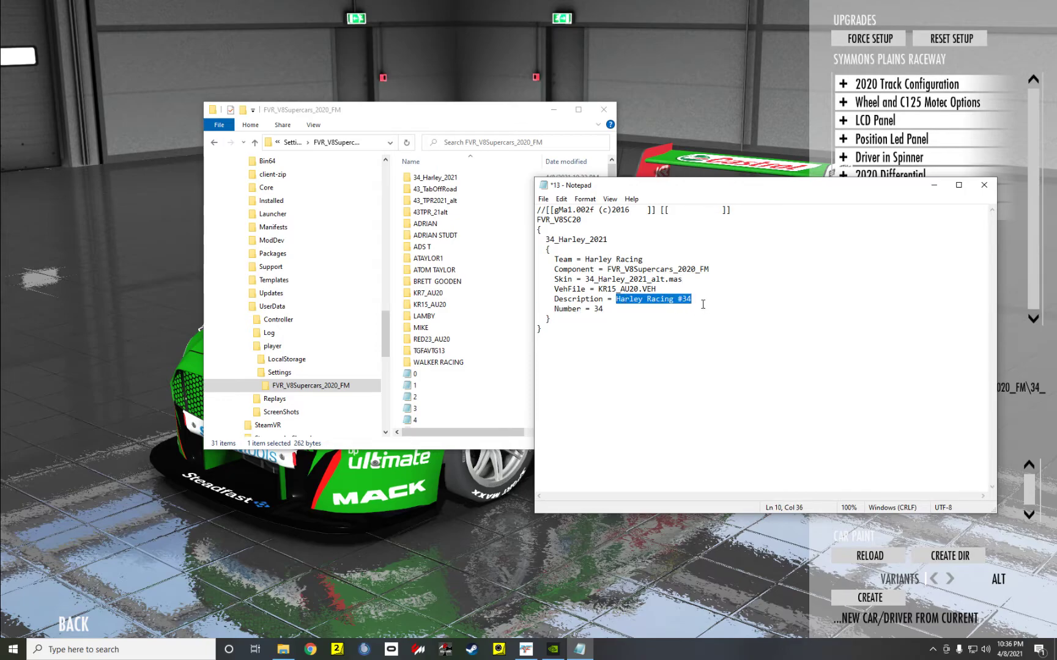
left_click(649, 97)
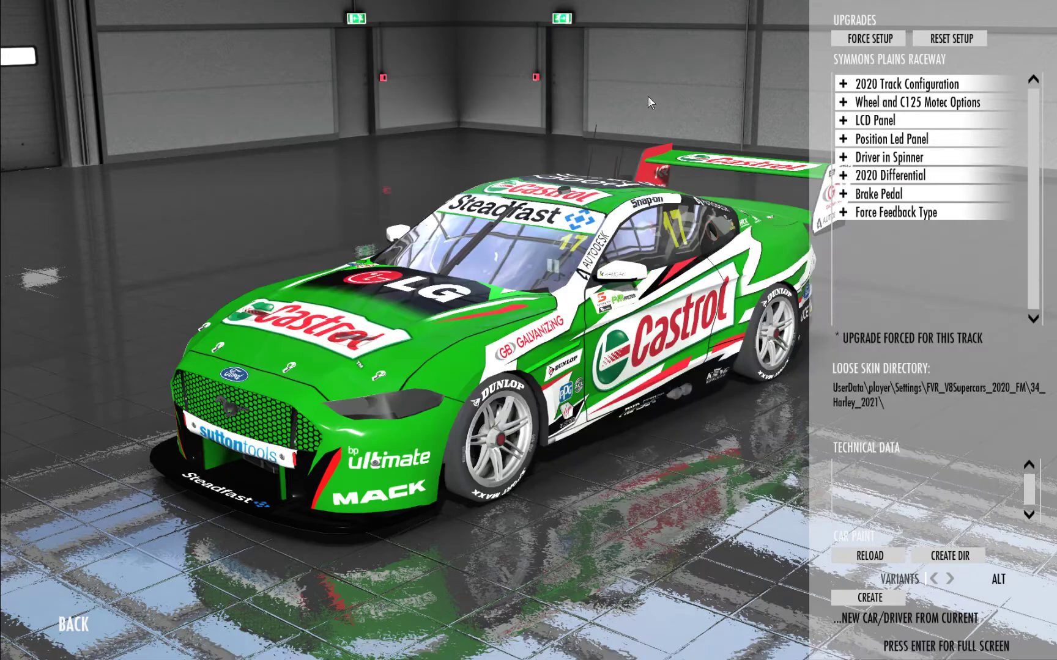
left_click(73, 623)
scroll(187, 315, "up", 2)
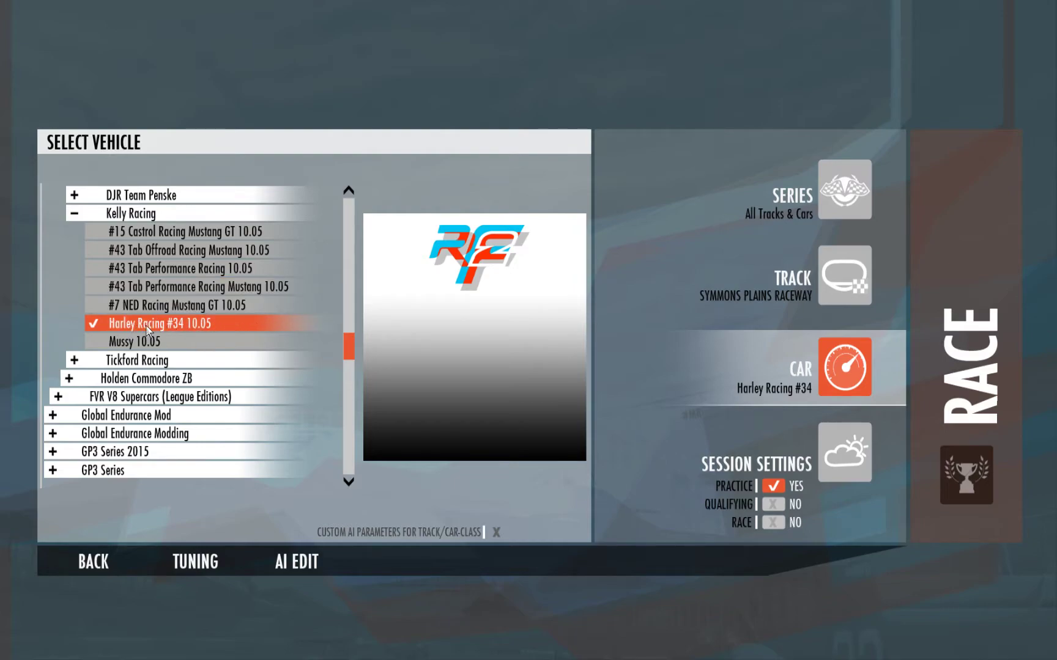
key("alt+Tab")
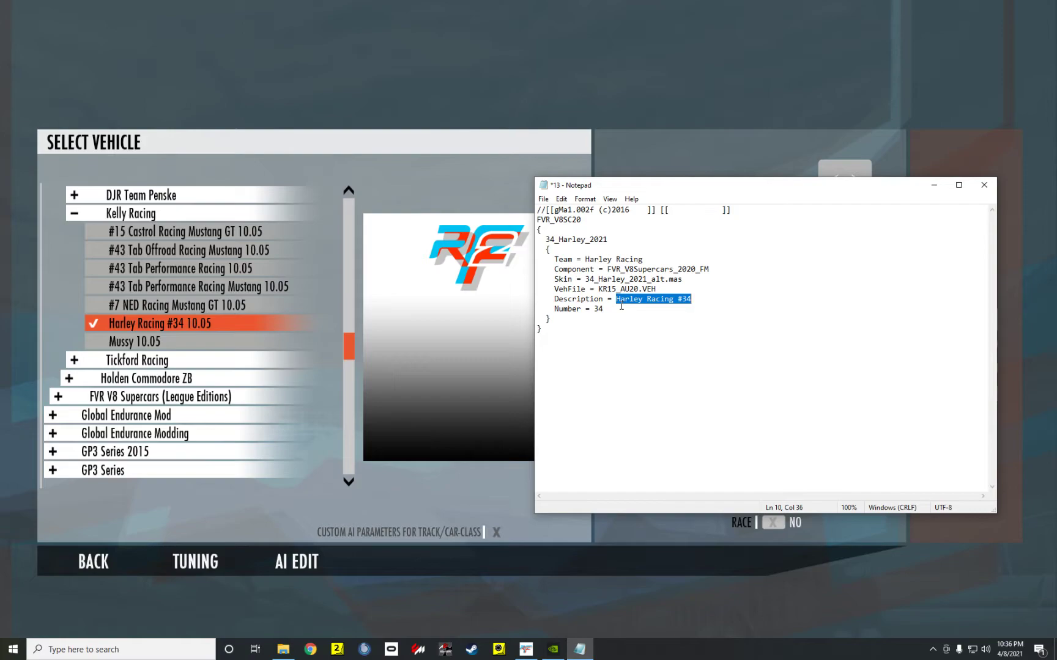
type("#34")
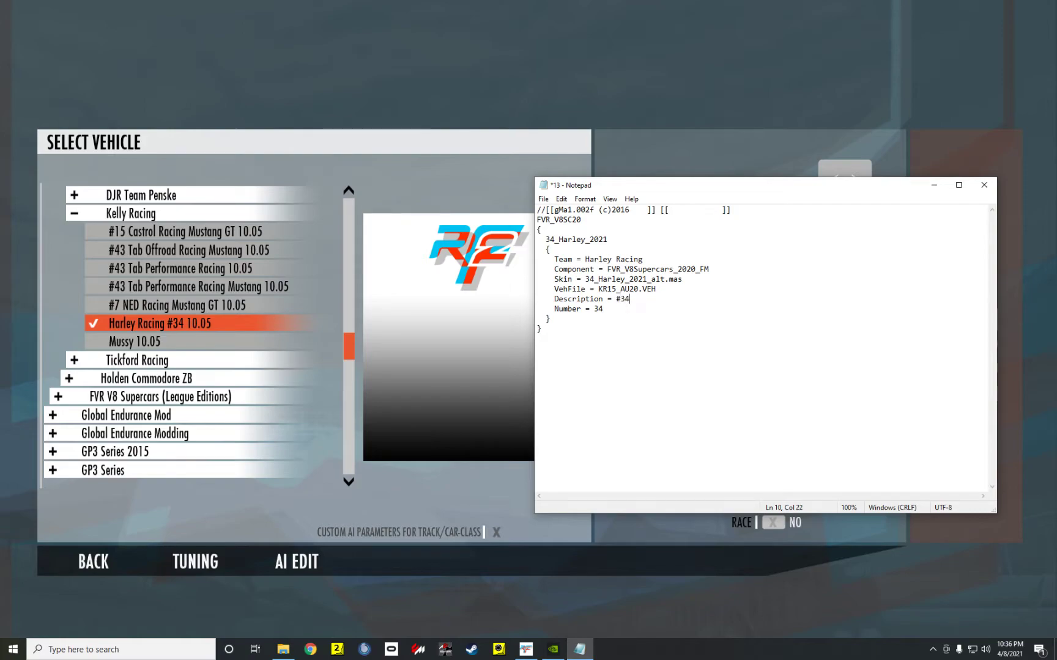
type(" Harley Racing Mustang GT")
left_click(543, 198)
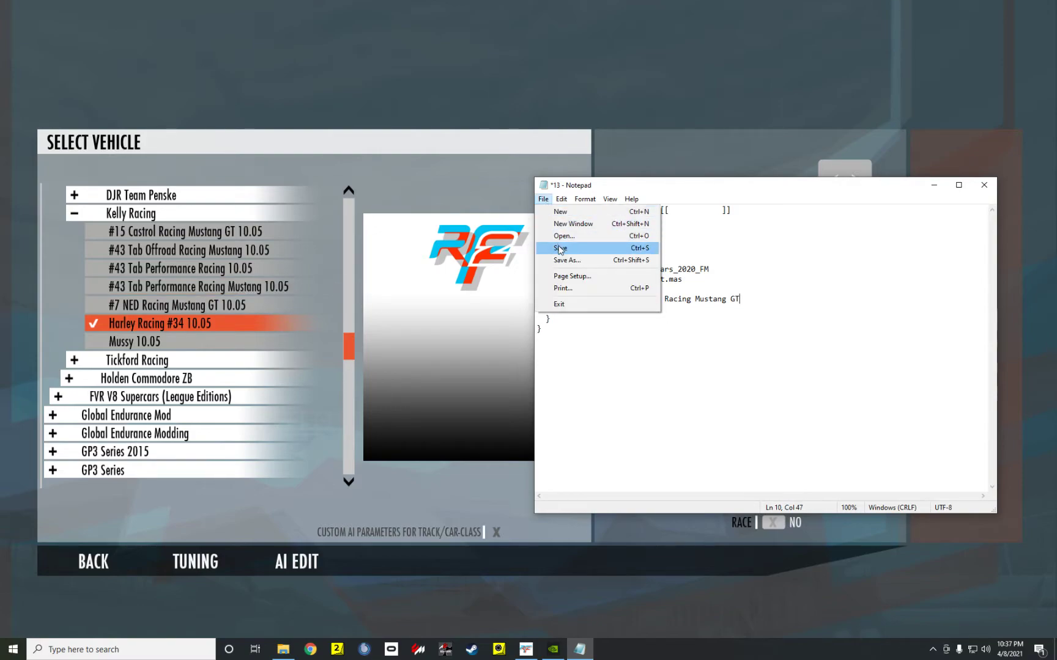
left_click(560, 248)
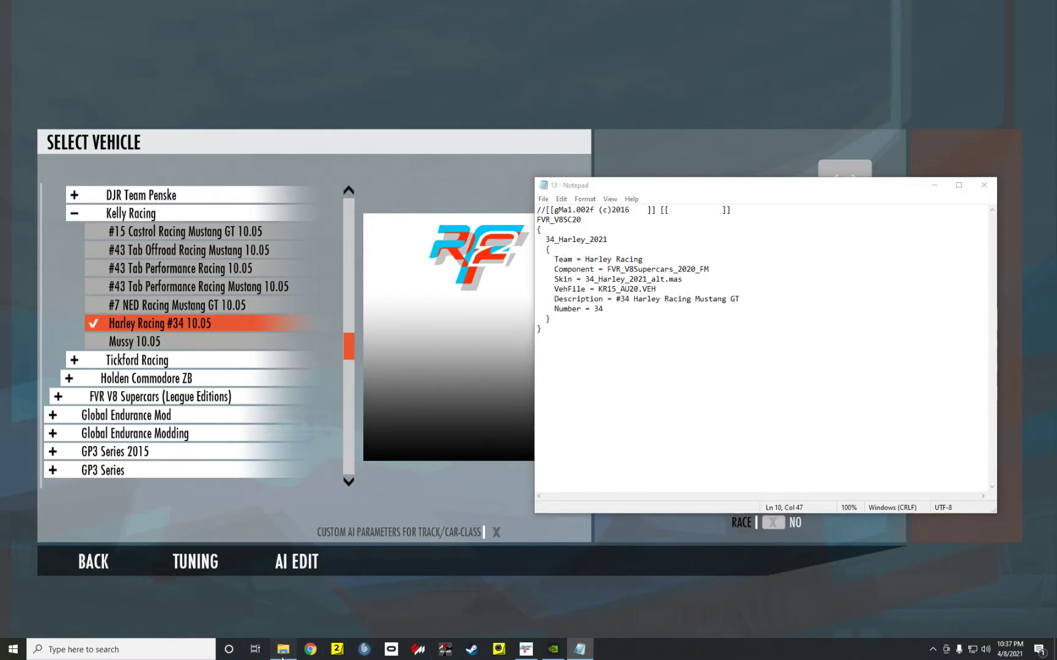
Step: Delete the two alt files and the alt_region file from the 34_Harley_2021 folder
left_click(283, 649)
double_click(455, 178)
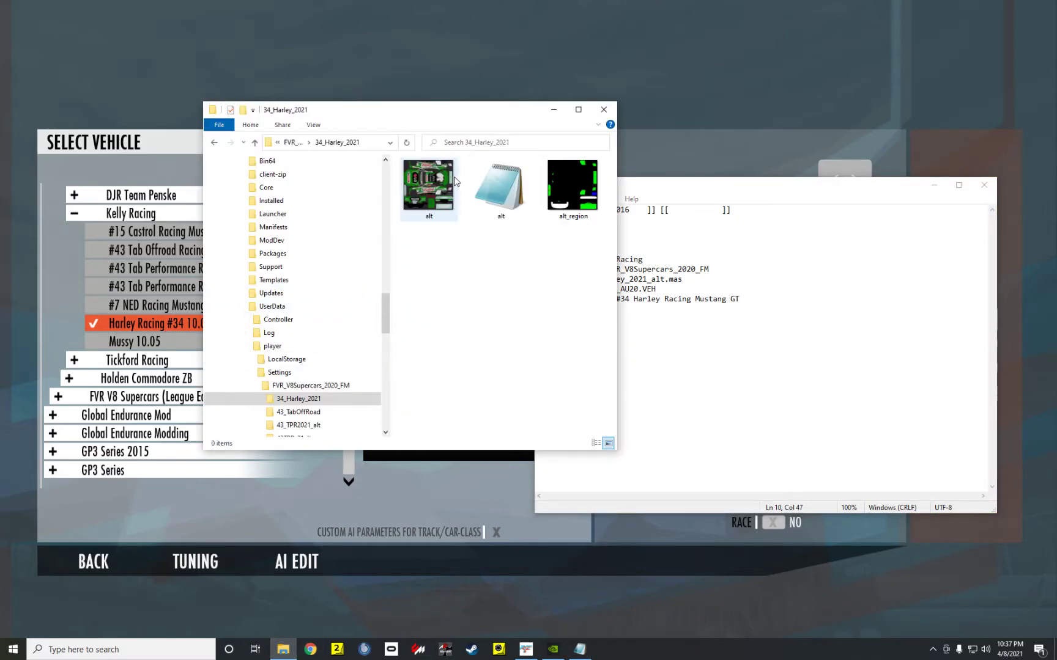
left_click_drag(431, 248, 573, 208)
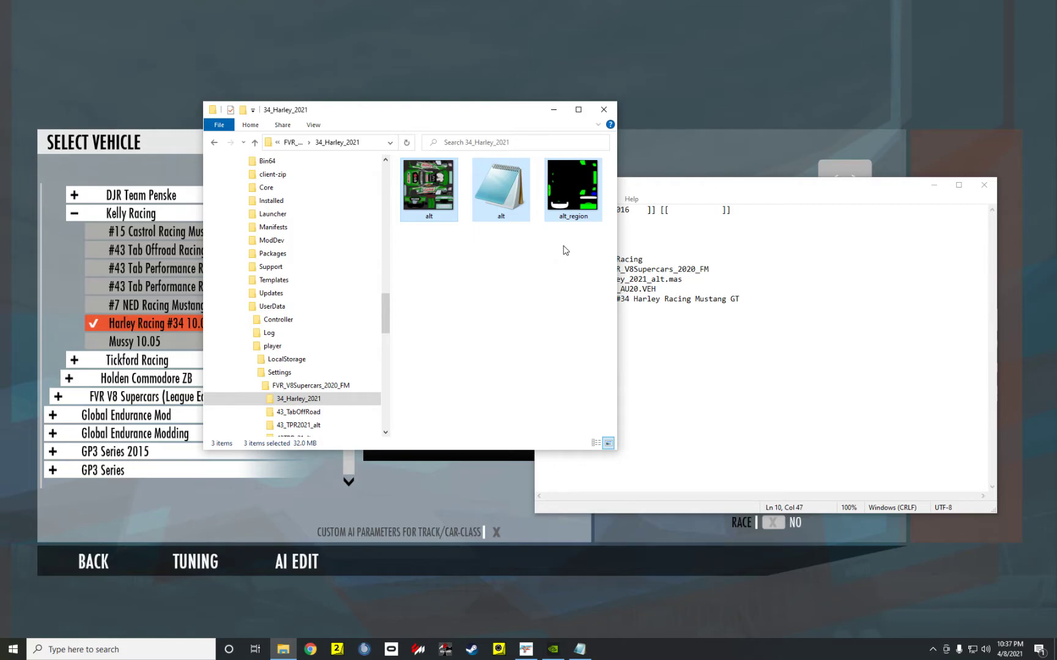
key("Delete")
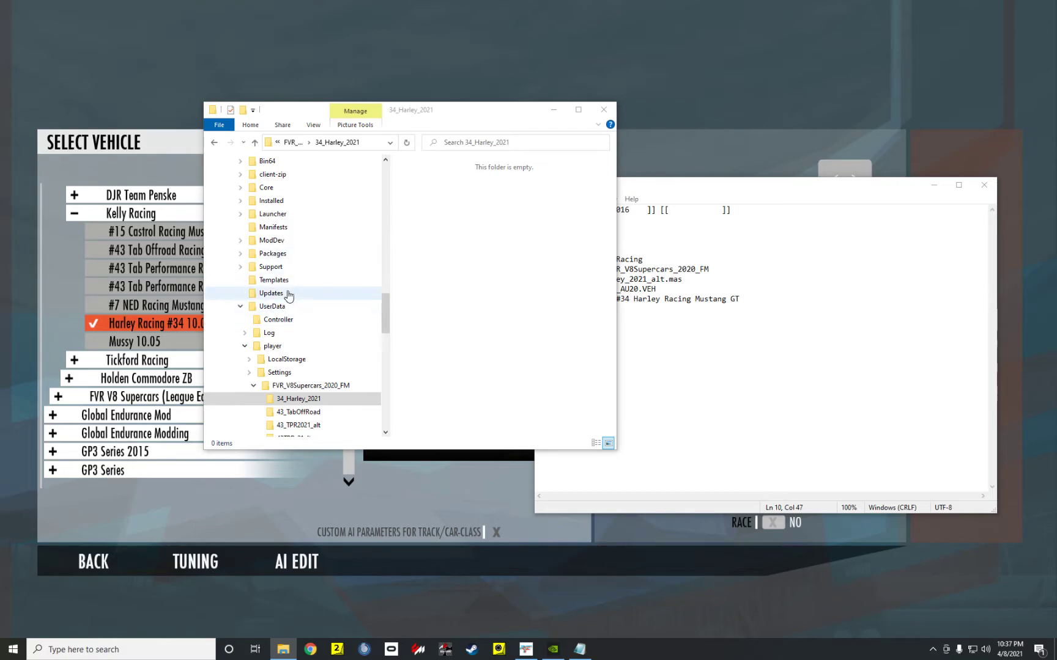
Step: Open New folder inside the Desktop's 2020 Skrewball folder and look through its 43_Tab_2020 skin files
left_click(386, 175)
left_click(388, 175)
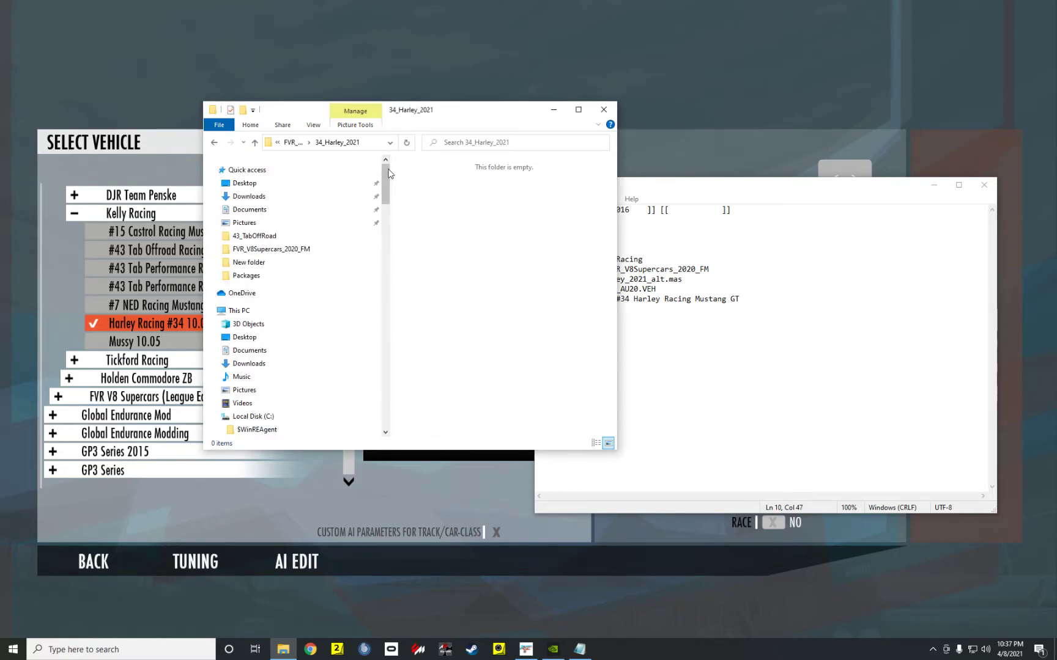
left_click(270, 184)
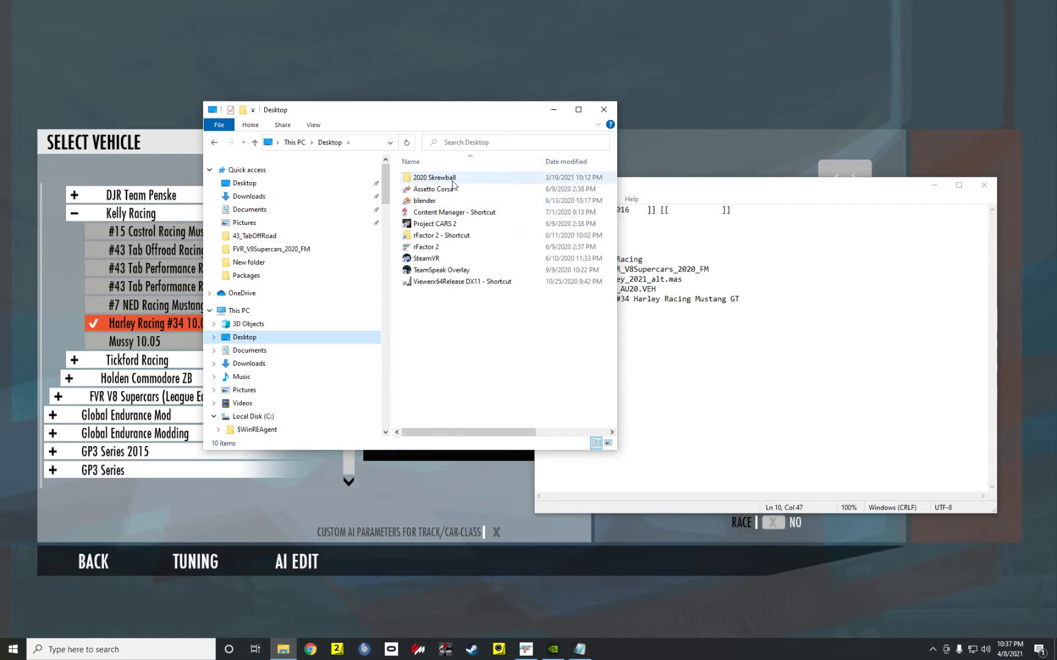
double_click(450, 182)
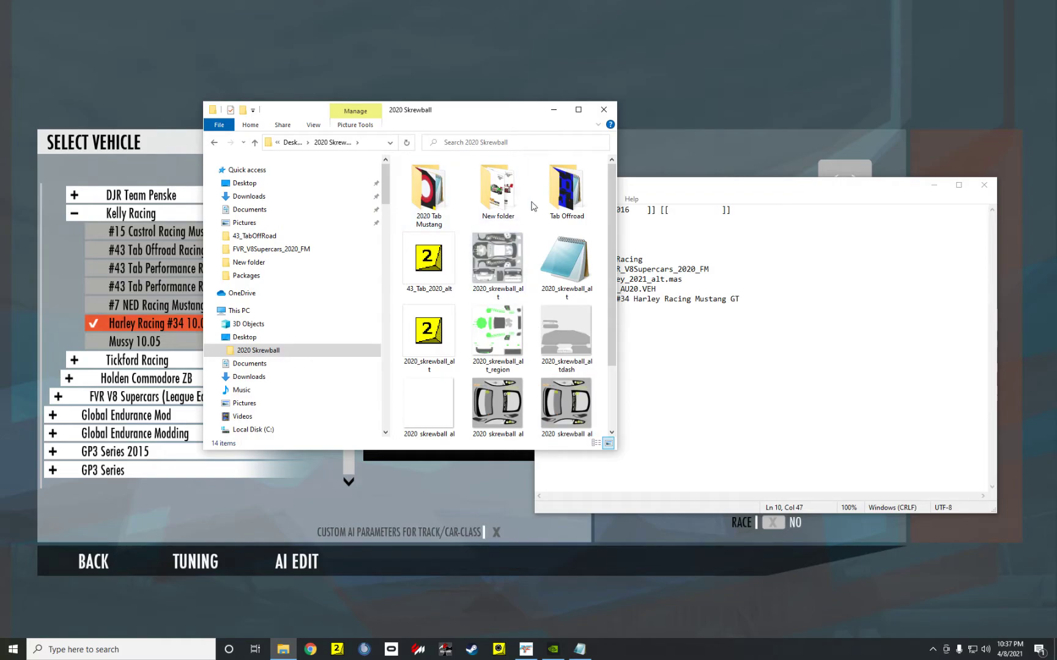
scroll(504, 238, "down", 2)
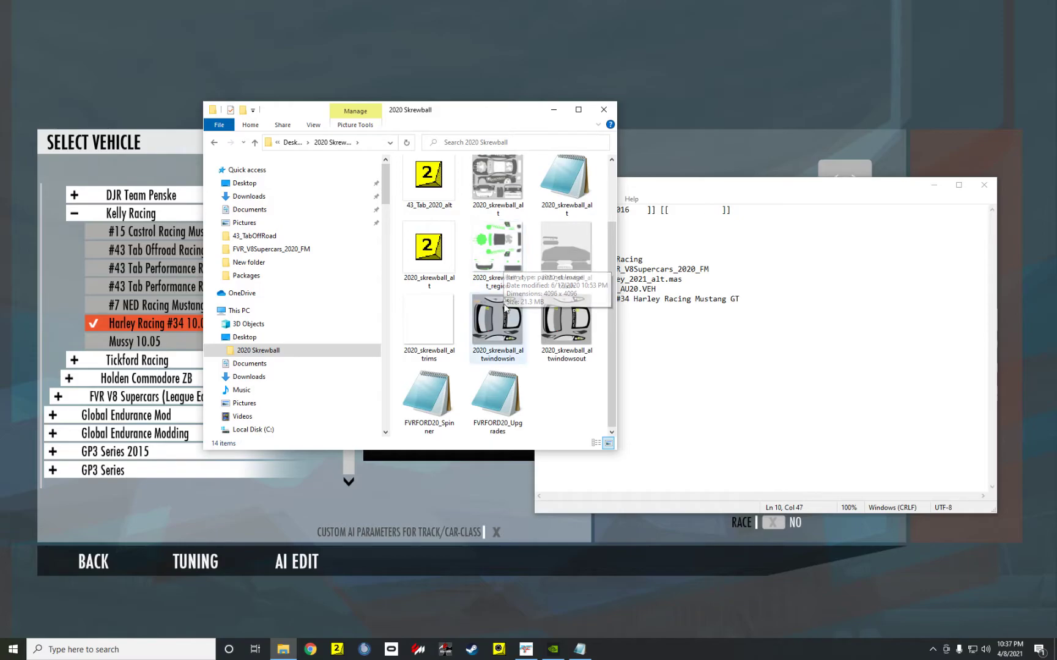
scroll(504, 244, "up", 2)
double_click(488, 214)
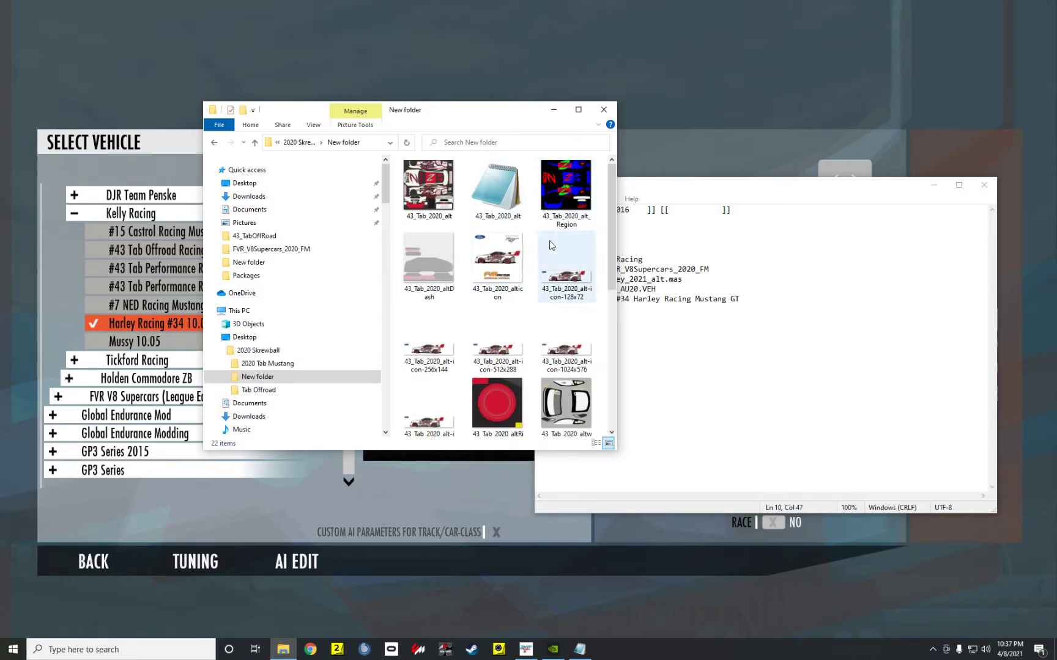
scroll(546, 299, "down", 3)
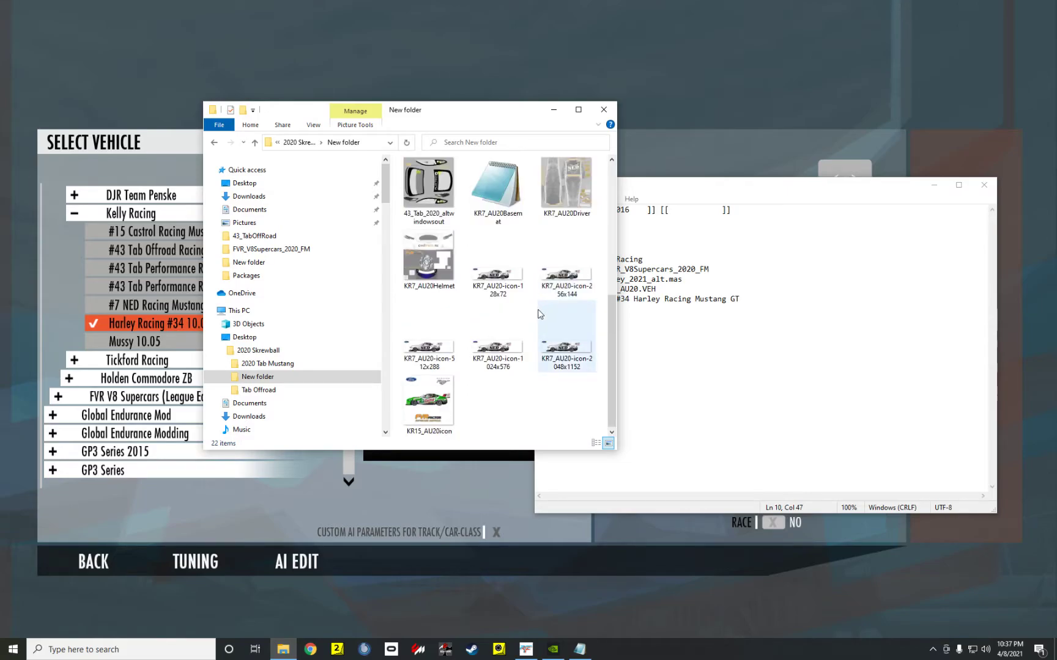
scroll(503, 326, "up", 3)
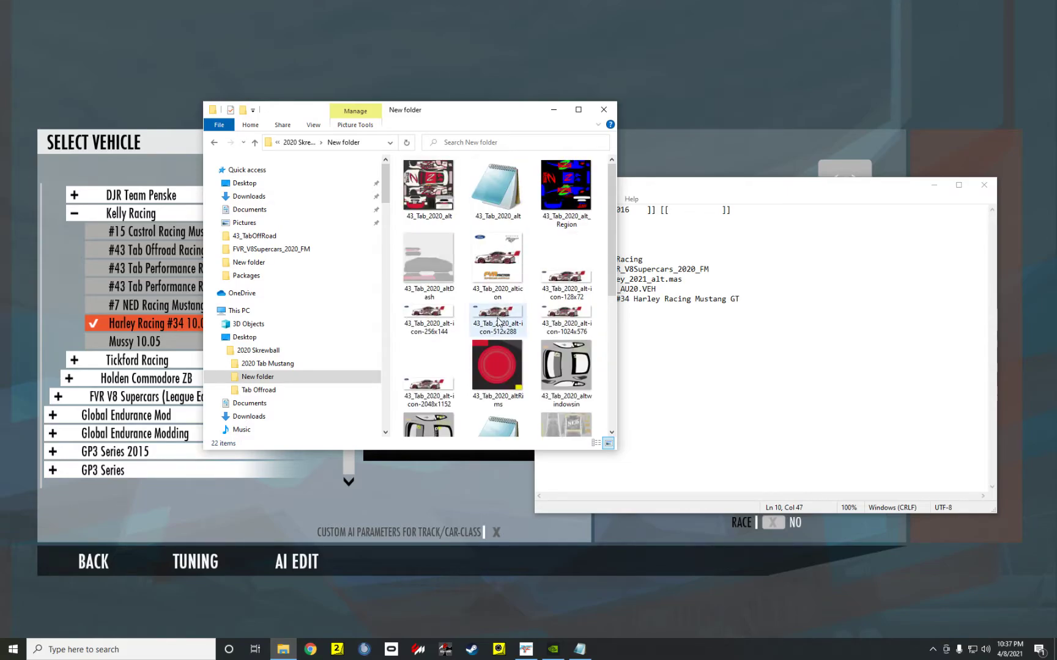
Step: Copy the two 43_Tab_2020_alt files together with the alt_Region, altDash, altRims, altwindowsin and altwindowsout files
left_click(428, 214)
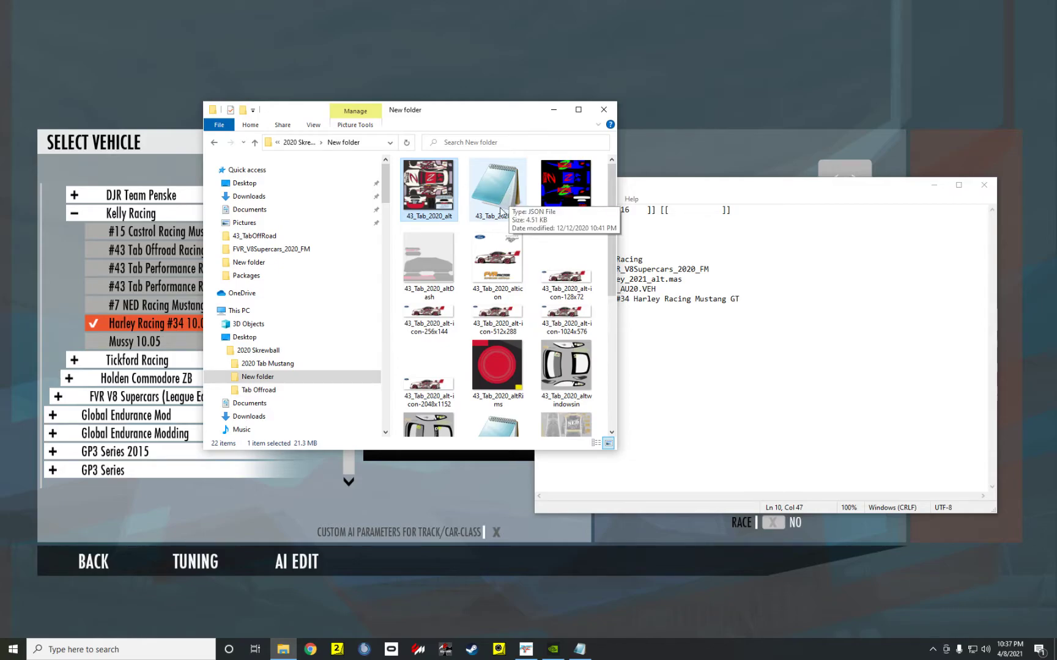
left_click(500, 200, "ctrl")
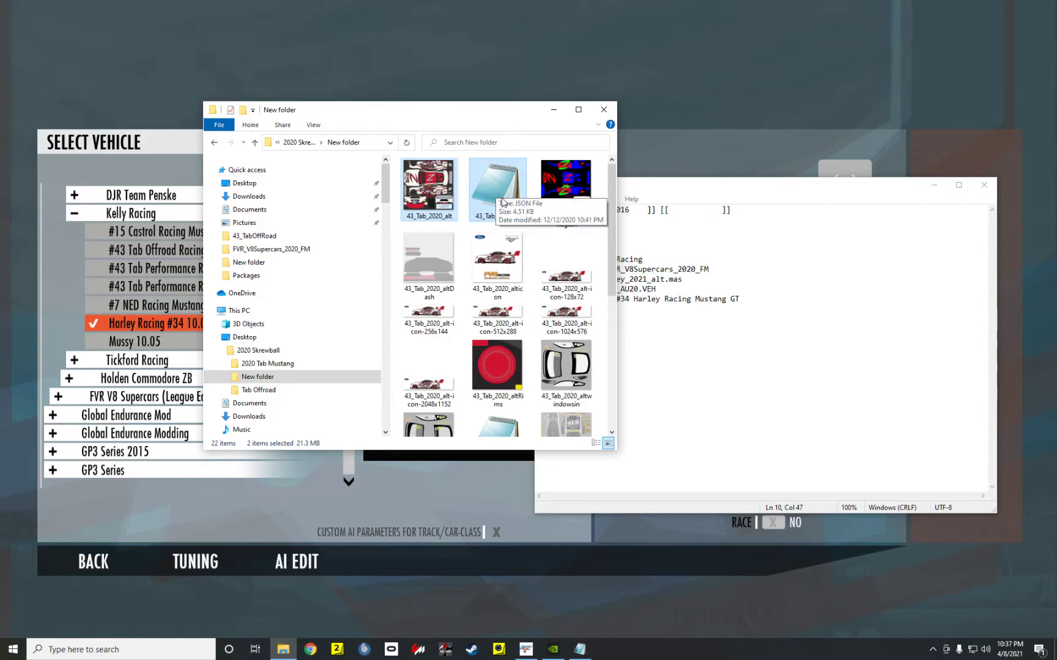
left_click(563, 188, "ctrl")
left_click(435, 266, "ctrl")
left_click(496, 373, "ctrl")
left_click(569, 376, "ctrl")
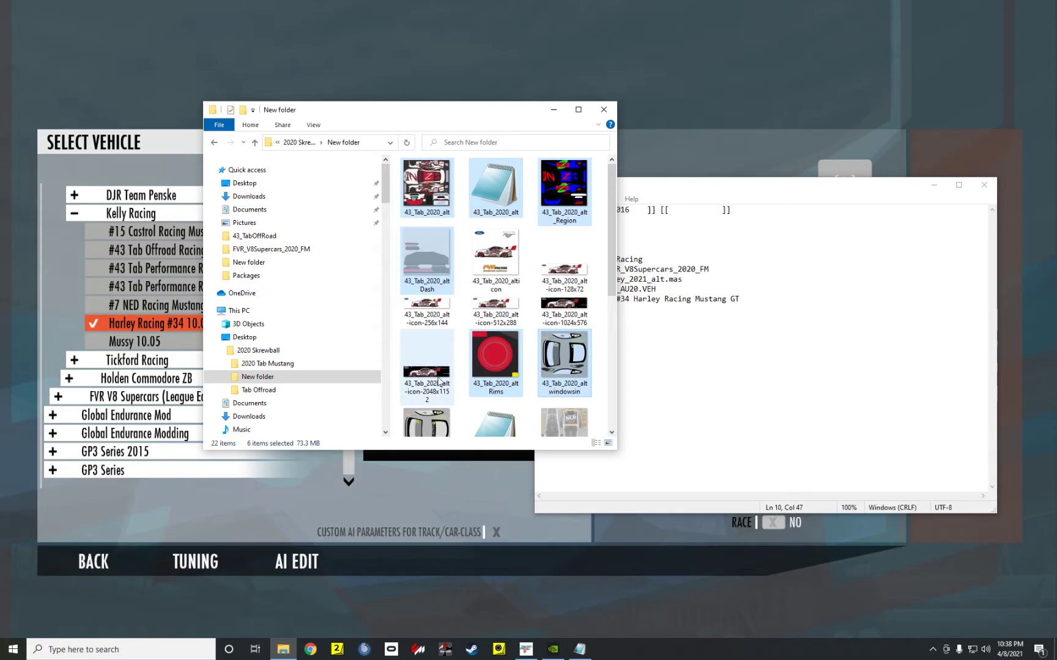
left_click(430, 426, "ctrl")
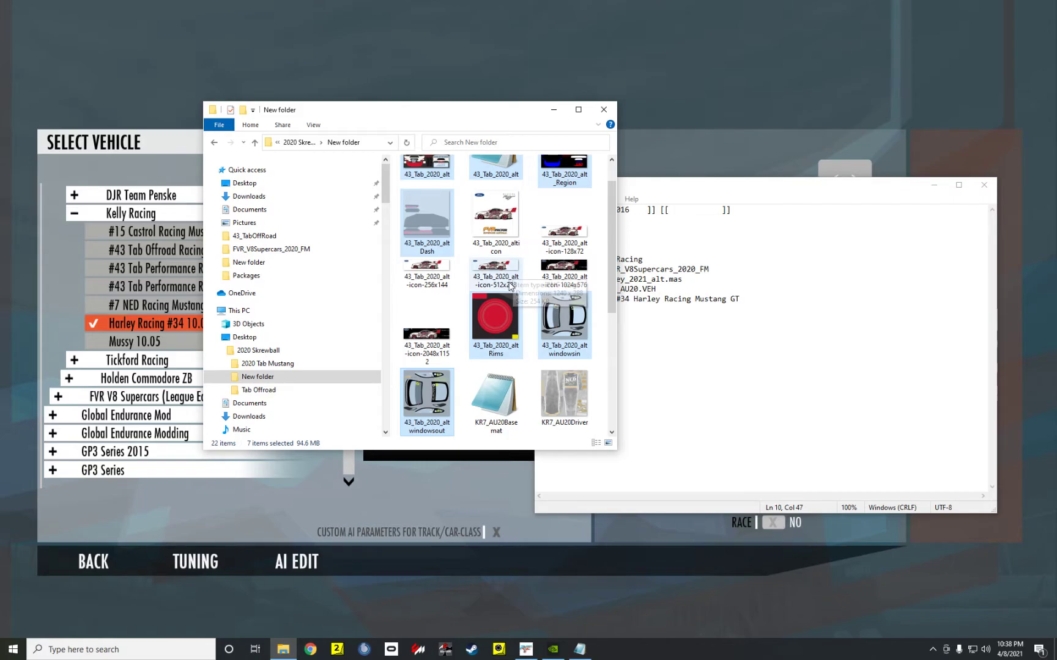
scroll(502, 293, "up", 1)
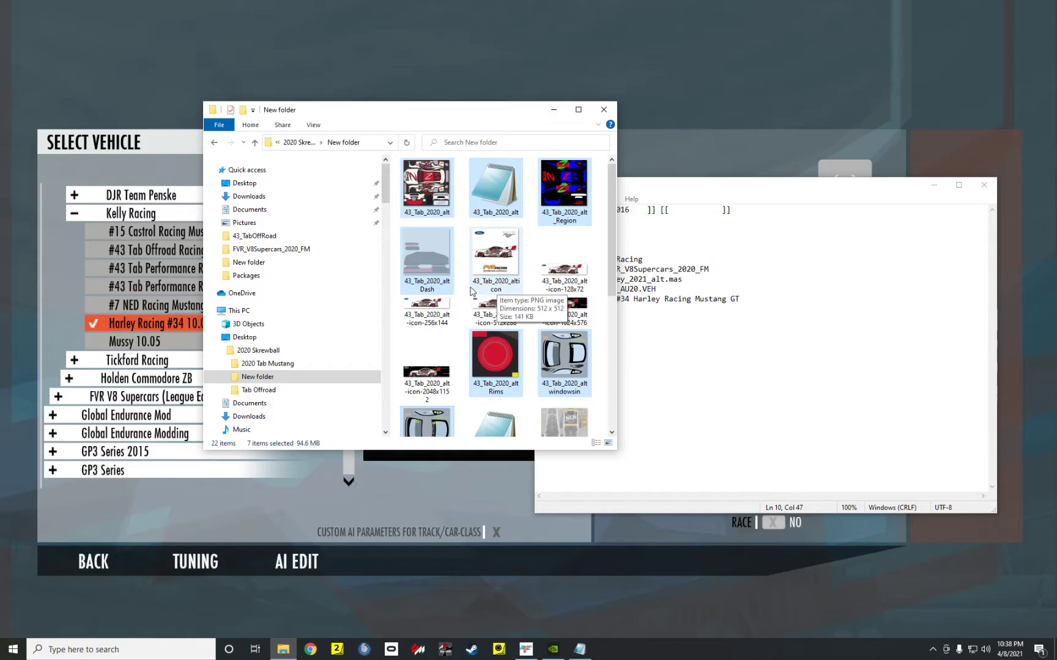
right_click(502, 202)
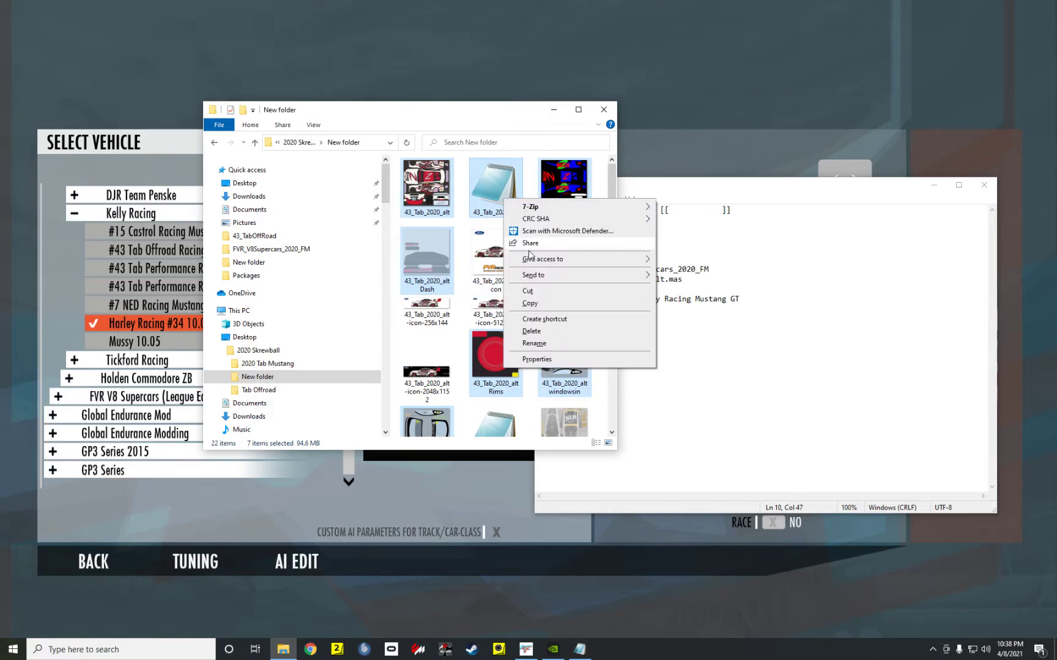
left_click(530, 305)
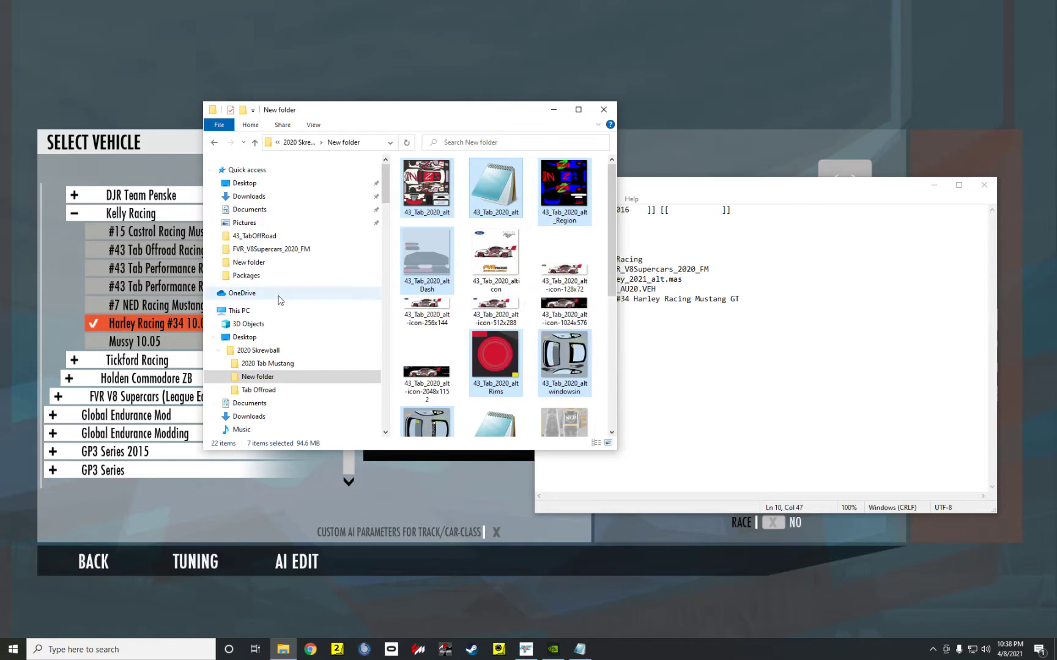
Step: Paste the copied skin files into the 34_Harley_2021 folder in FVR_V8Supercars_2020_FM
left_click(268, 249)
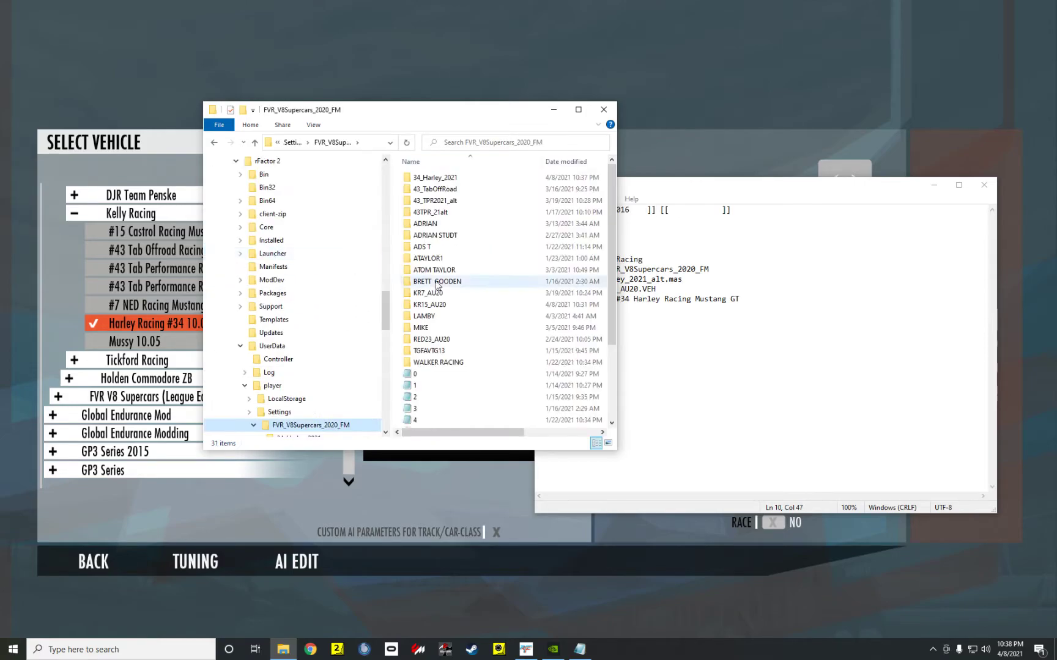
double_click(447, 179)
right_click(441, 197)
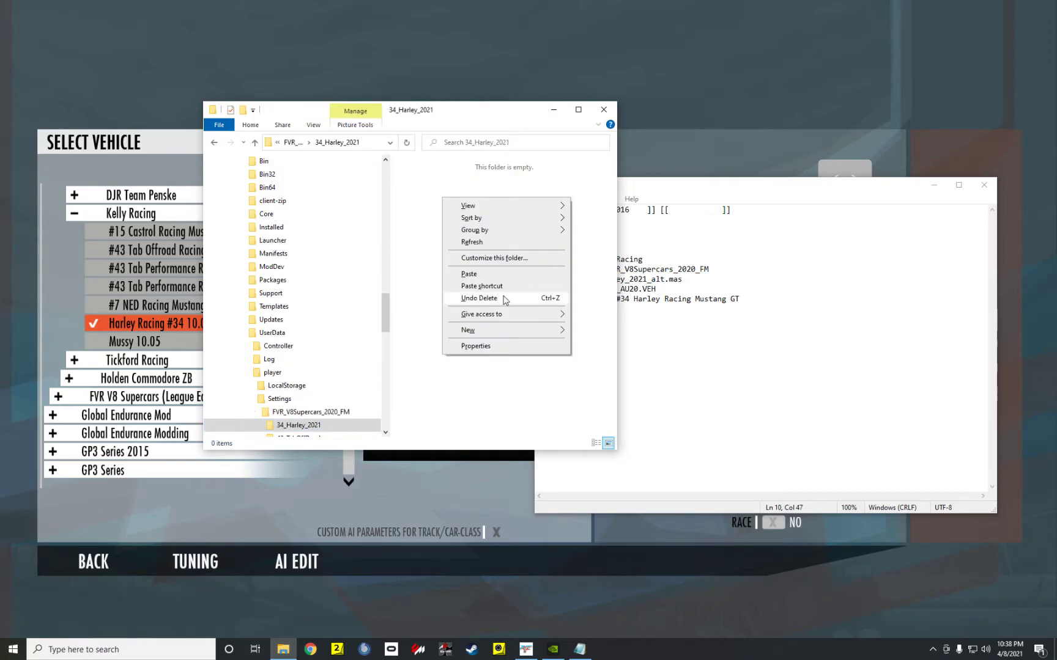
left_click(469, 274)
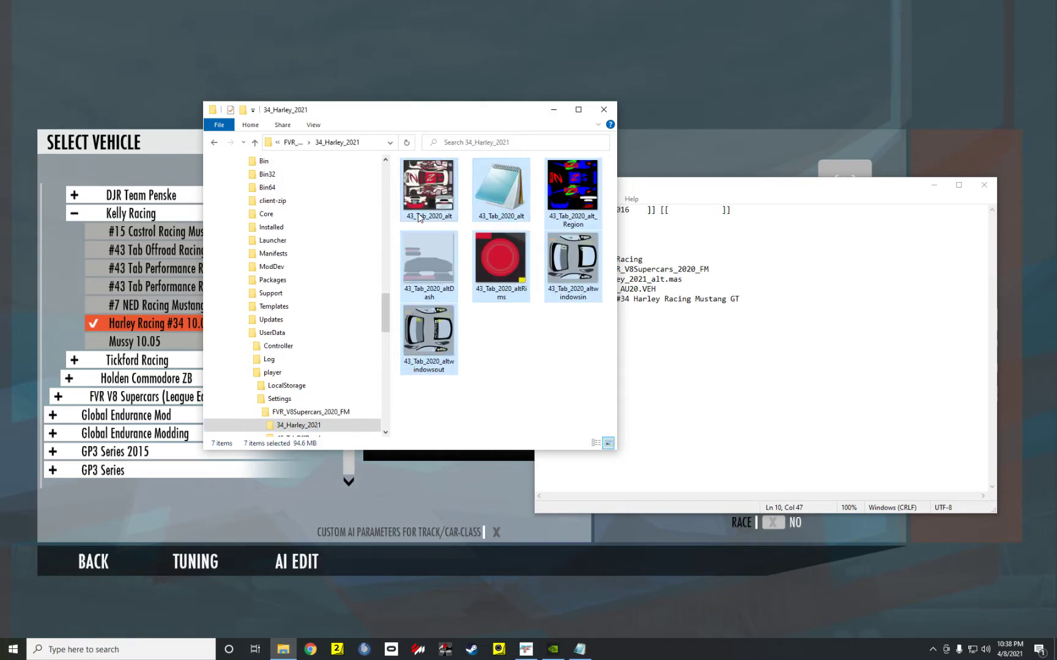
Step: Rename the 43_Tab_2020_alt livery image as 34_Harley_2021_alt and copy the 34_Harley_2021 part of the name
left_click(419, 218)
left_click(430, 219)
left_click(443, 219)
left_click_drag(447, 223, 413, 224)
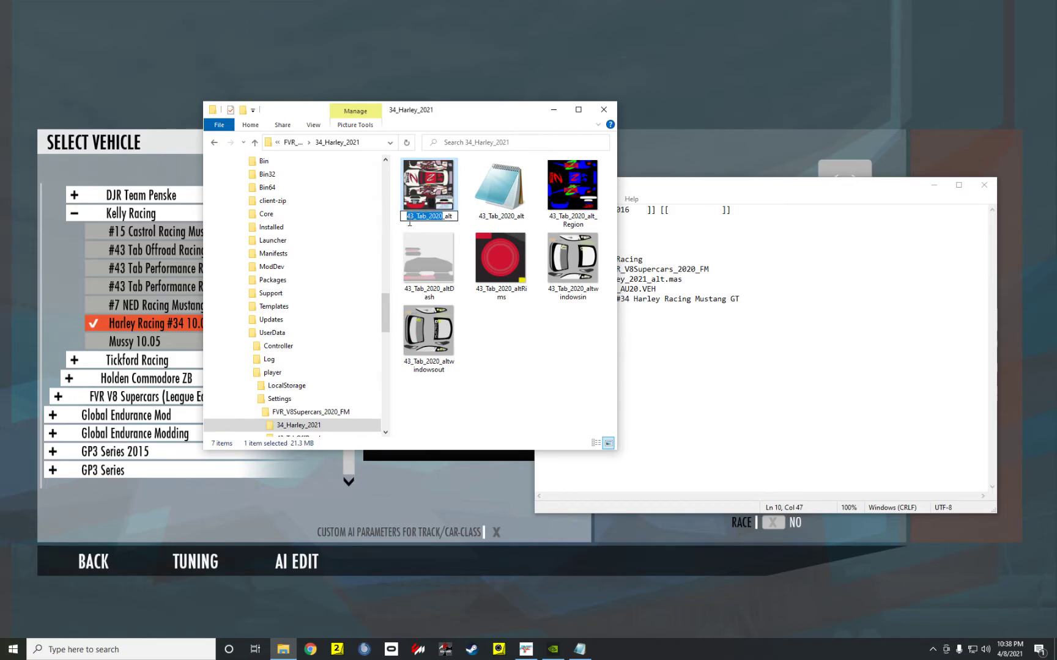
type("34_H")
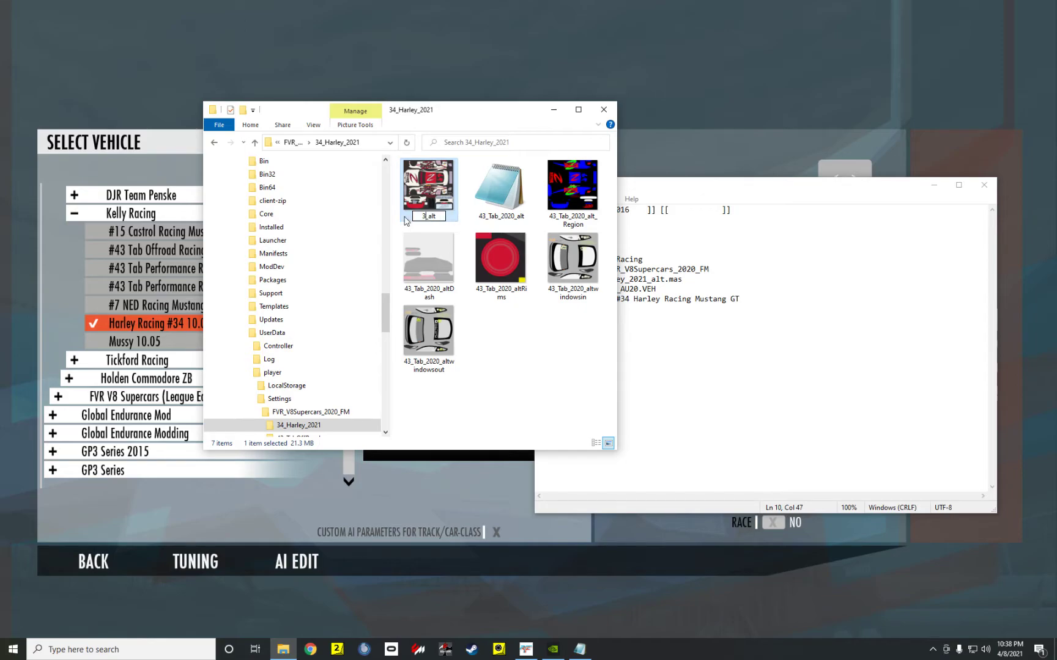
type("arley_2021")
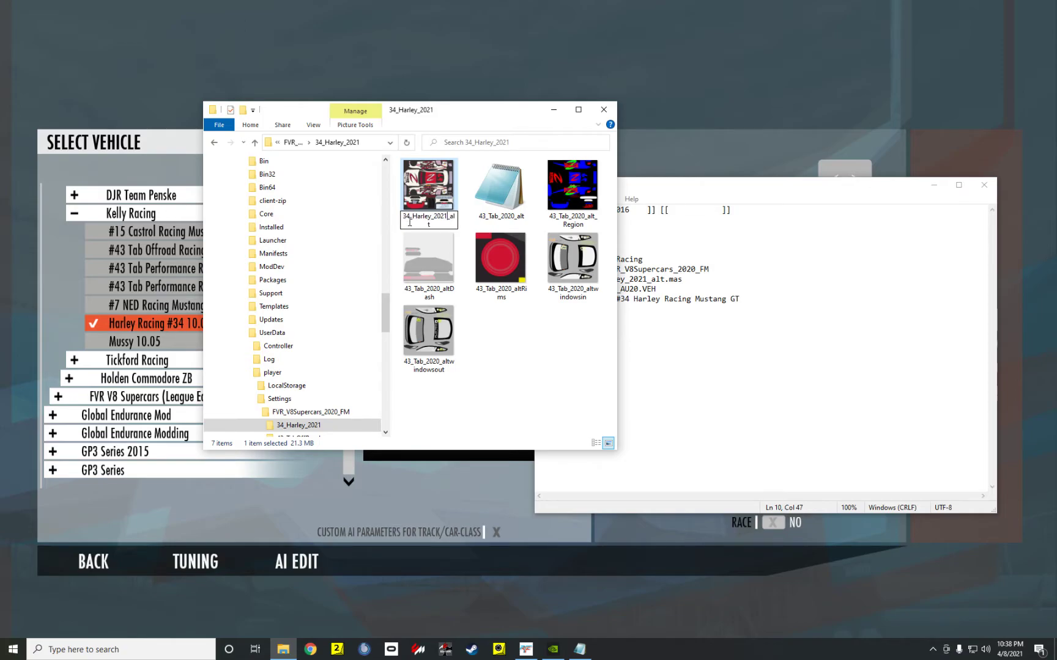
left_click_drag(450, 221, 405, 222)
key("ctrl+c")
key("Return")
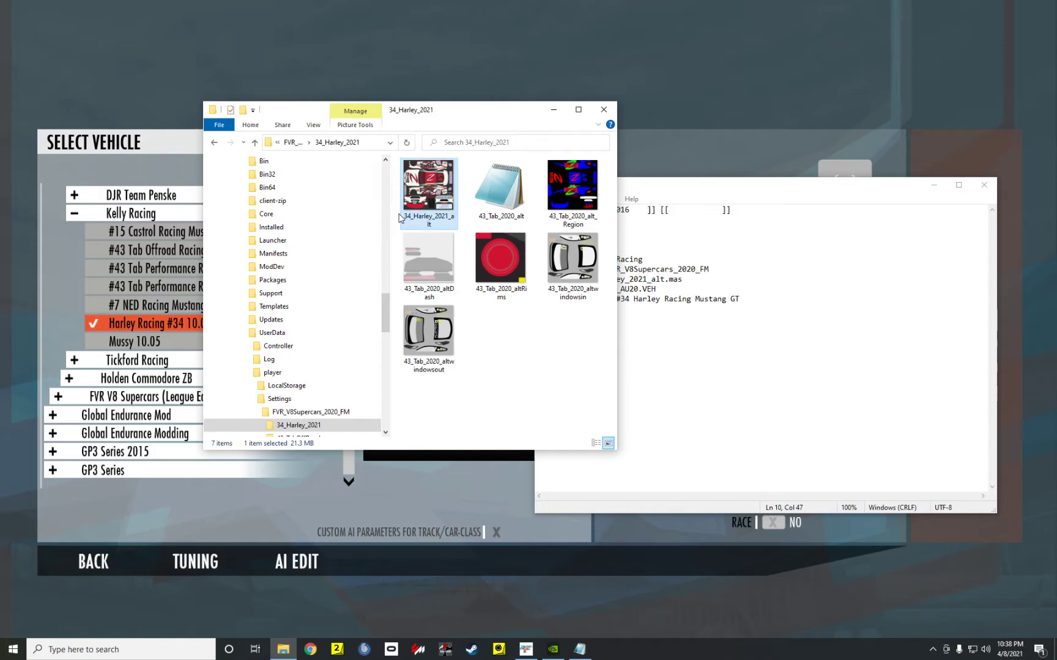
Step: Rename the 43_Tab_2020_alt JSON file as 34_Harley_2021_alt
left_click(481, 217)
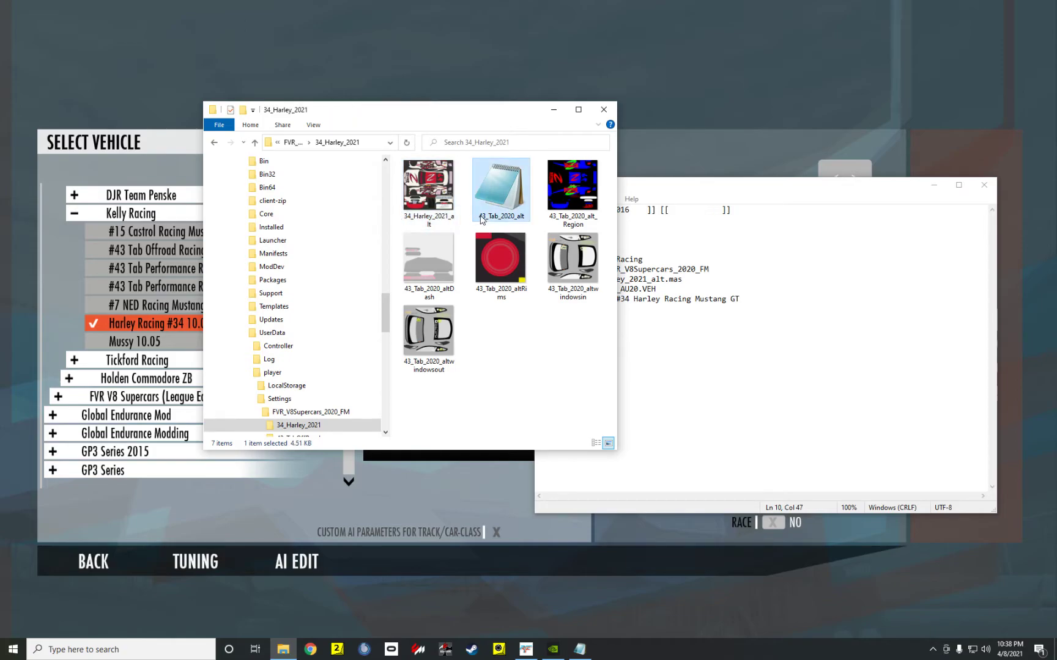
left_click(486, 219)
key("shift+Left")
key("shift+Left")
key("shift+Left")
key("shift+Left")
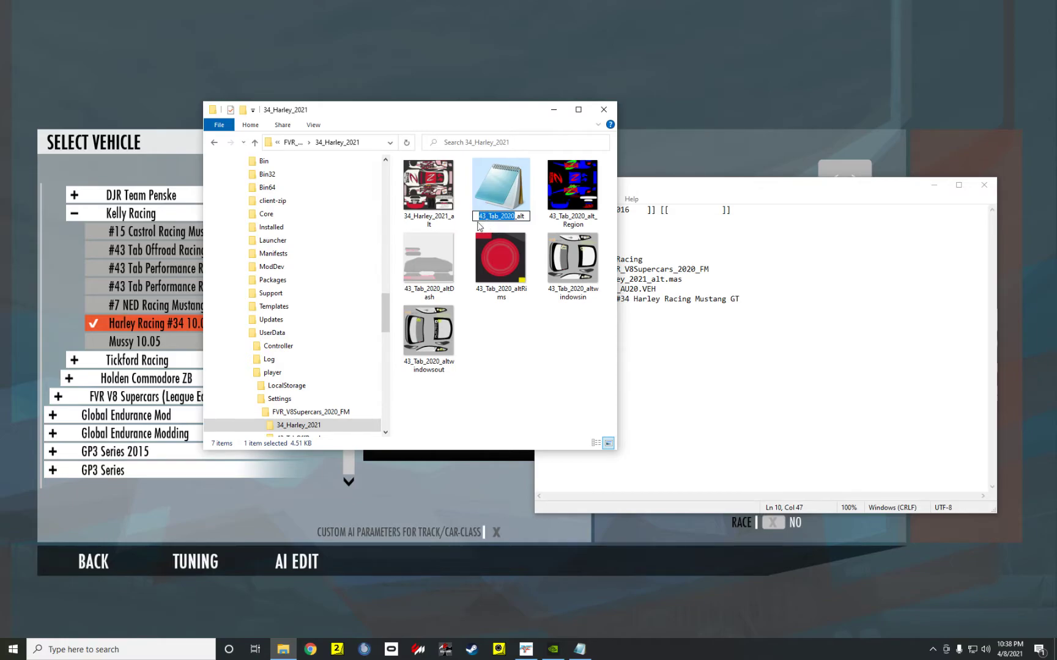
key("ctrl+v")
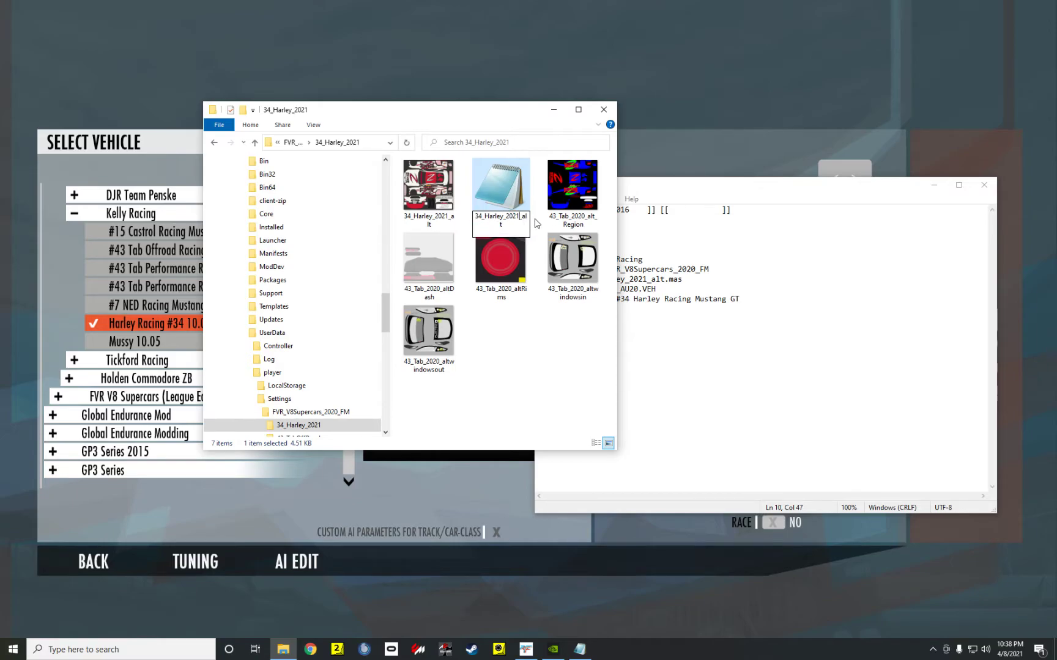
key("Return")
Step: Rename the region image as 34_Harley_2021_alt_Region
left_click(570, 223)
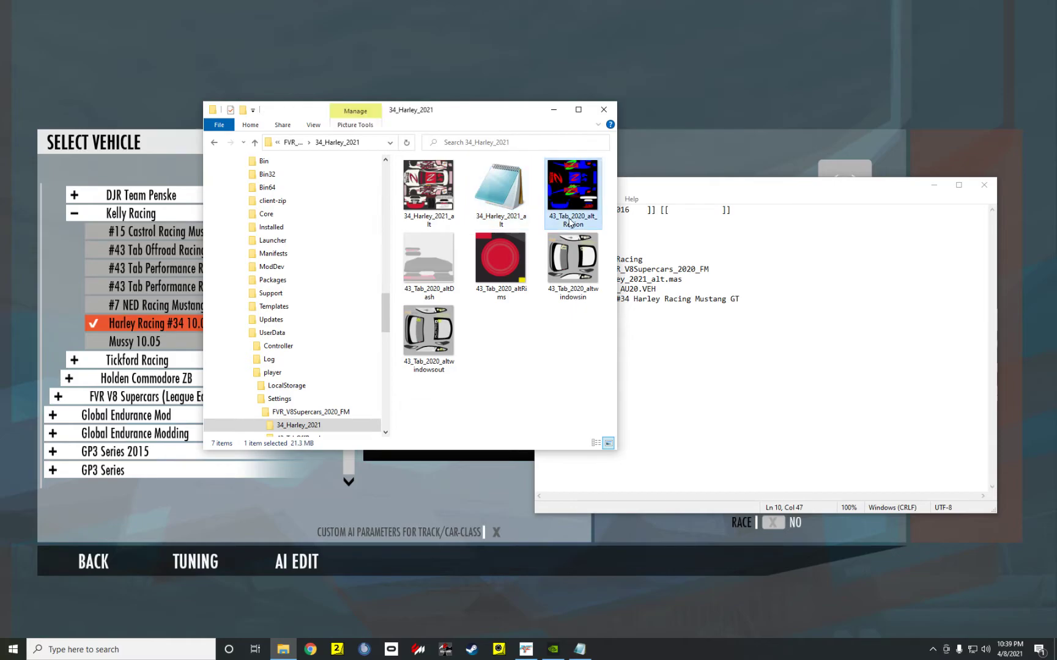
key("F2")
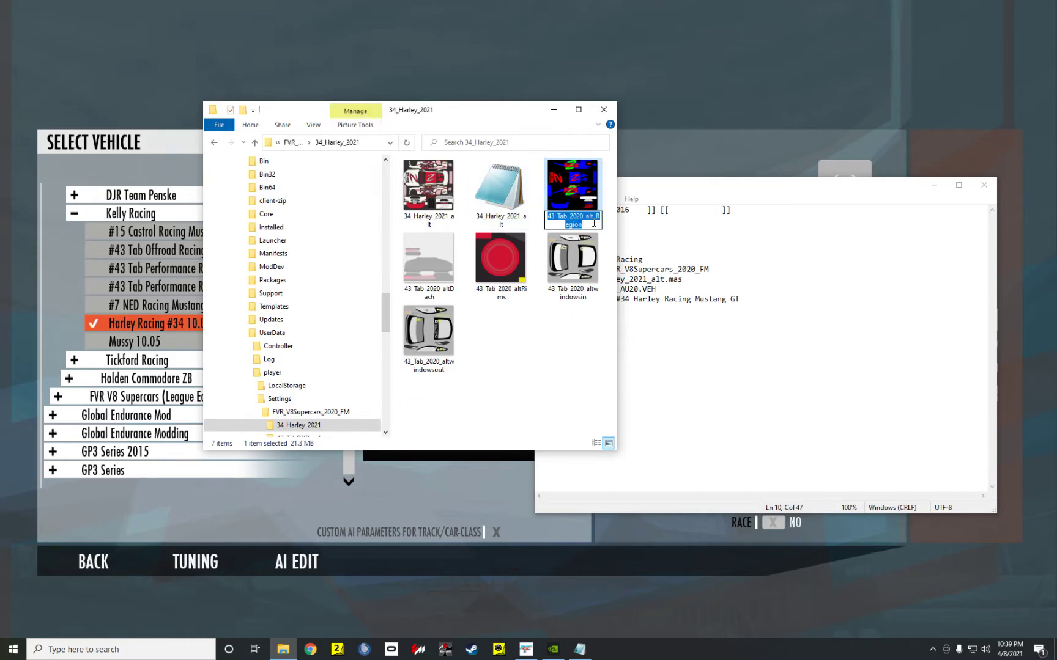
left_click_drag(583, 216, 546, 222)
key("ctrl+v")
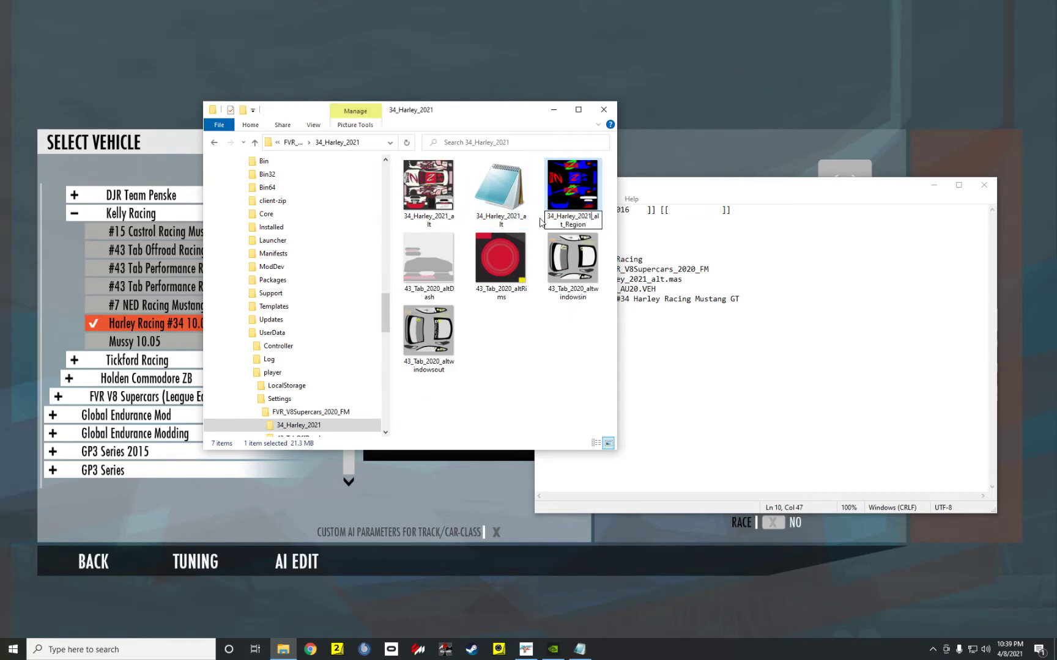
key("Return")
Step: Rename the dash and rims images as 34_Harley_2021_altDash and 34_Harley_2021_altRims
left_click(419, 291)
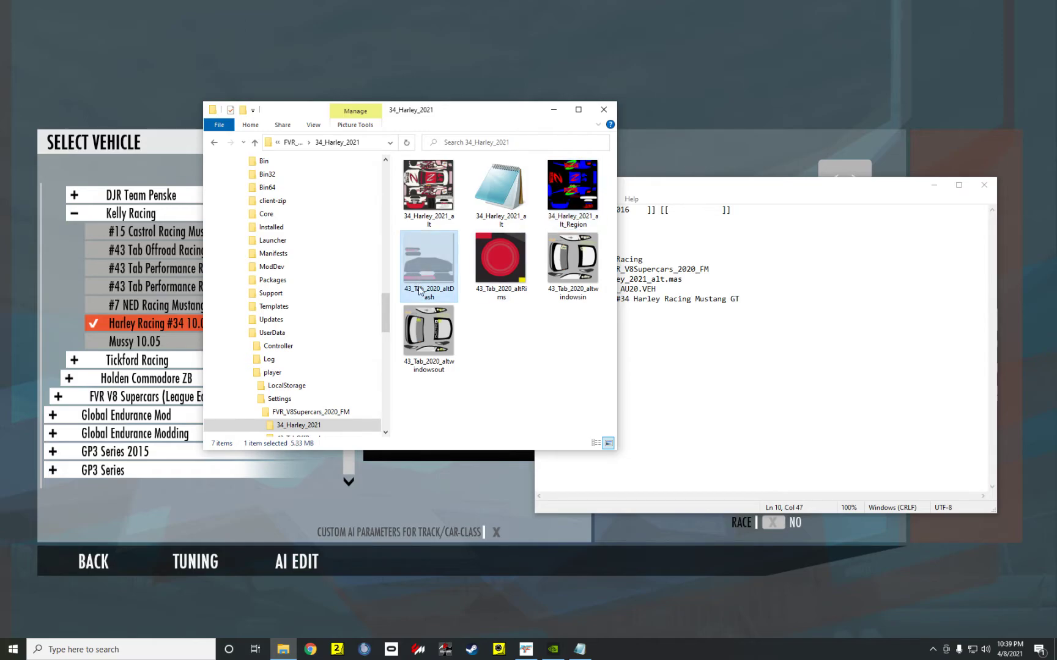
left_click(424, 291)
left_click_drag(439, 289, 404, 296)
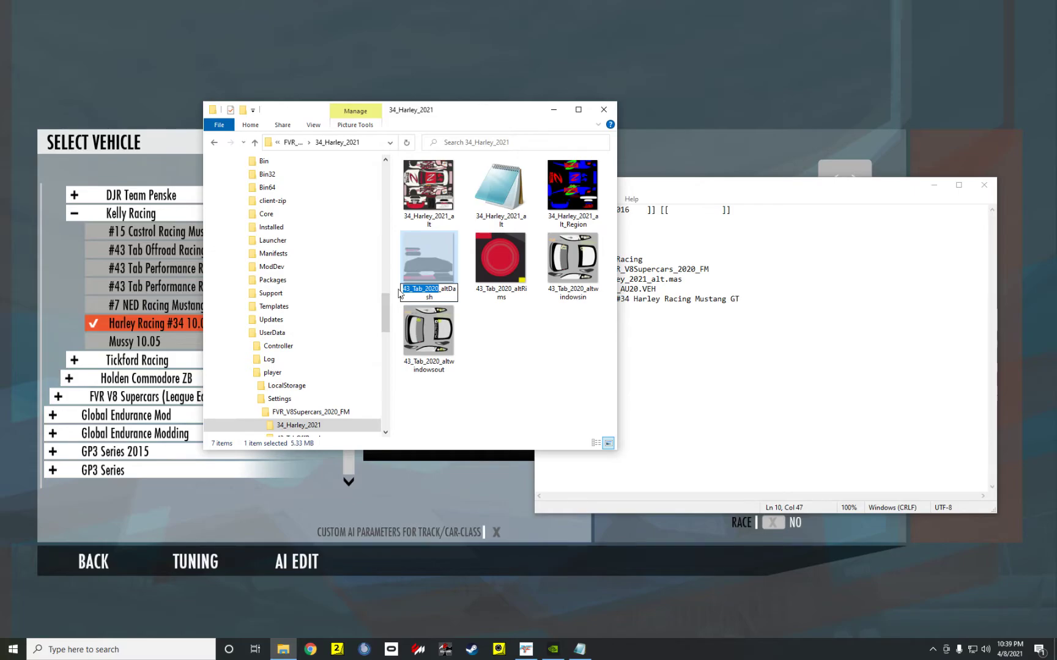
key("ctrl+v")
left_click(499, 293)
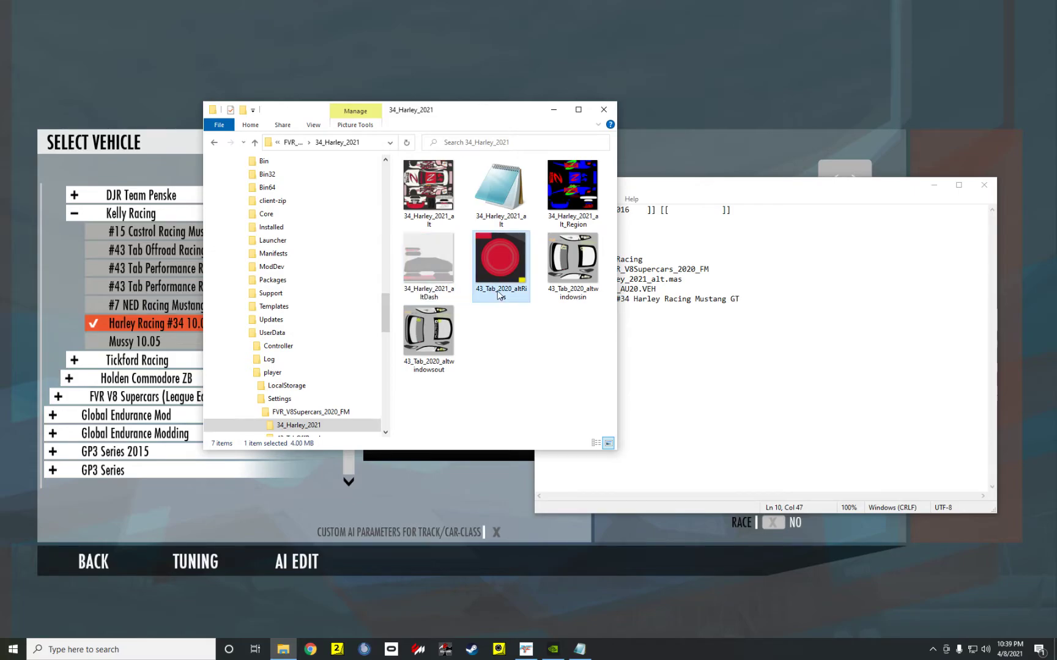
left_click(499, 295)
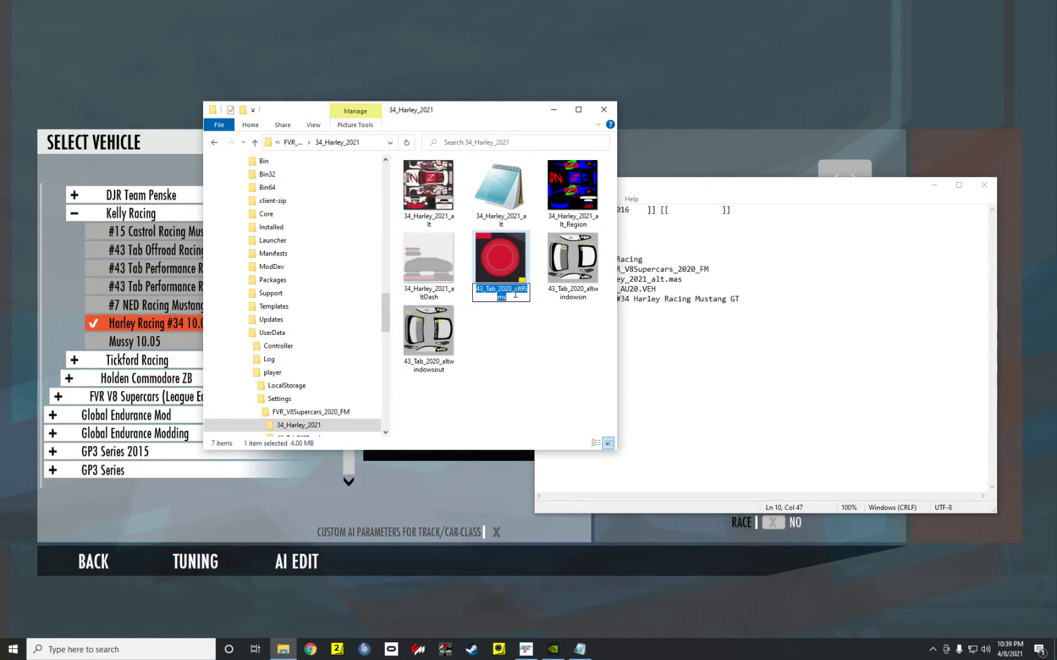
left_click_drag(510, 289, 466, 296)
key("ctrl+v")
Step: Rename the two window images as 34_Harley_2021_altwindowsin and 34_Harley_2021_altwindowsout
left_click(570, 296)
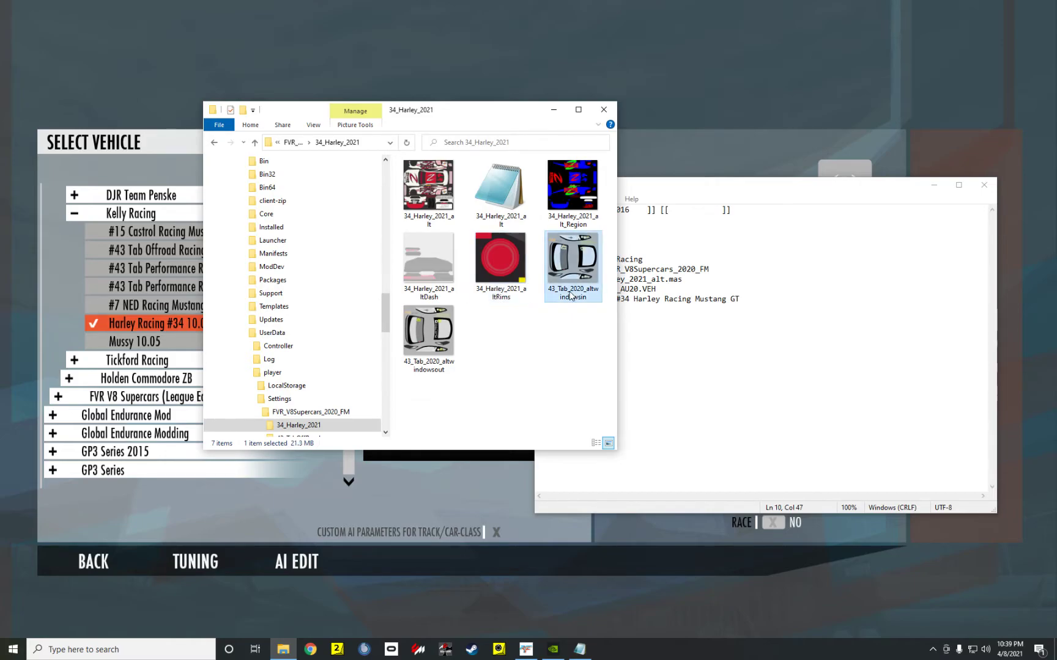
left_click(571, 297)
left_click_drag(584, 290, 536, 297)
key("ctrl+v")
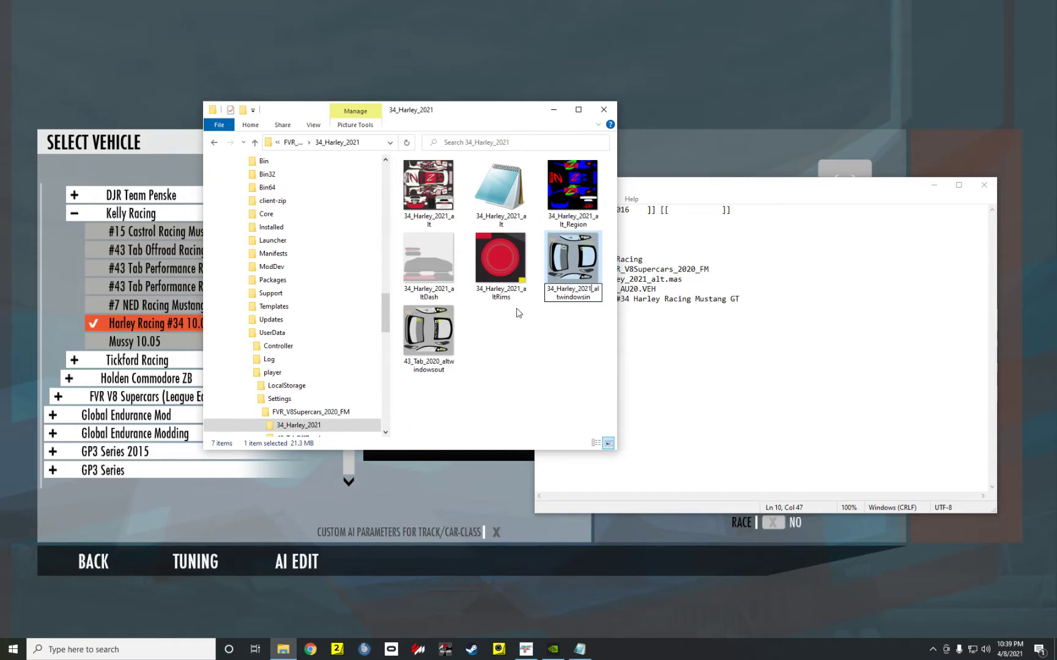
left_click(442, 366)
left_click(444, 369)
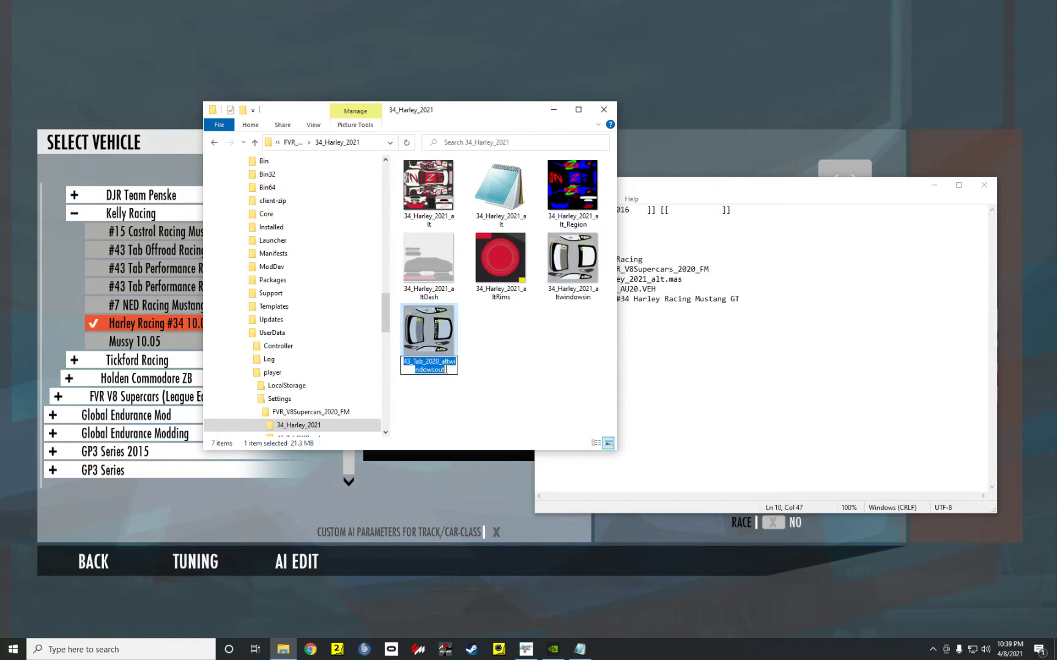
left_click(445, 370)
left_click_drag(426, 362, 387, 360)
key("ctrl+v")
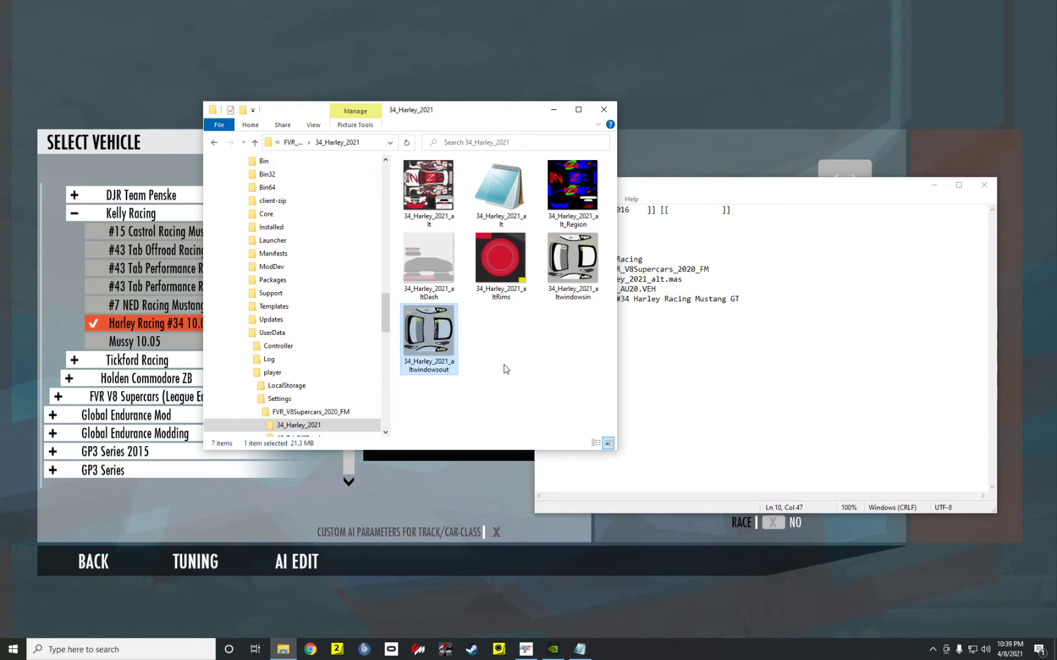
left_click(505, 368)
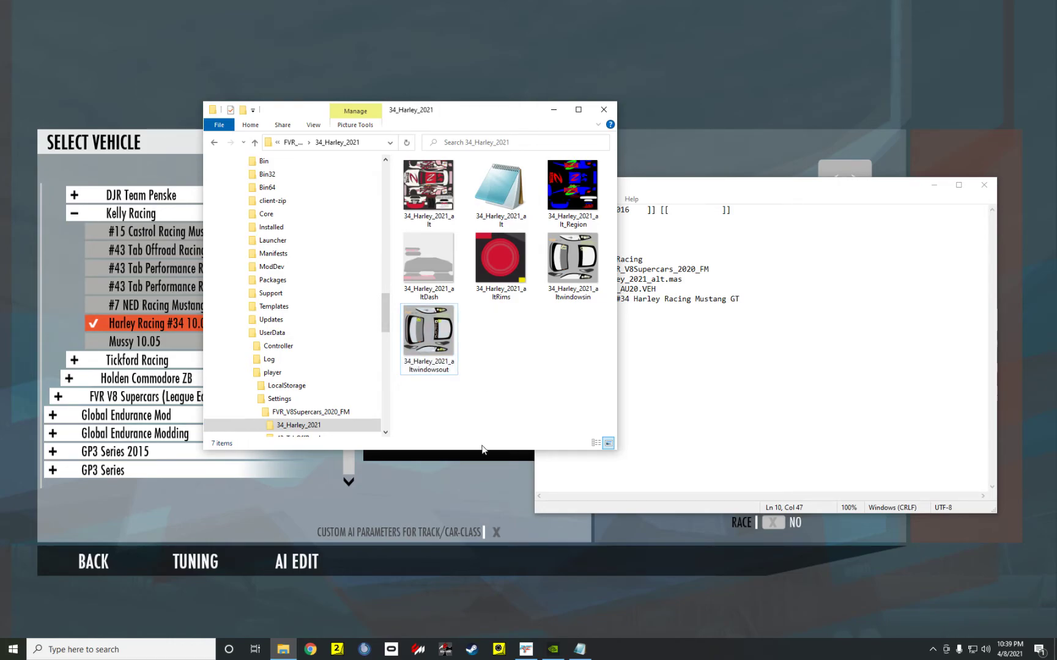
left_click(499, 649)
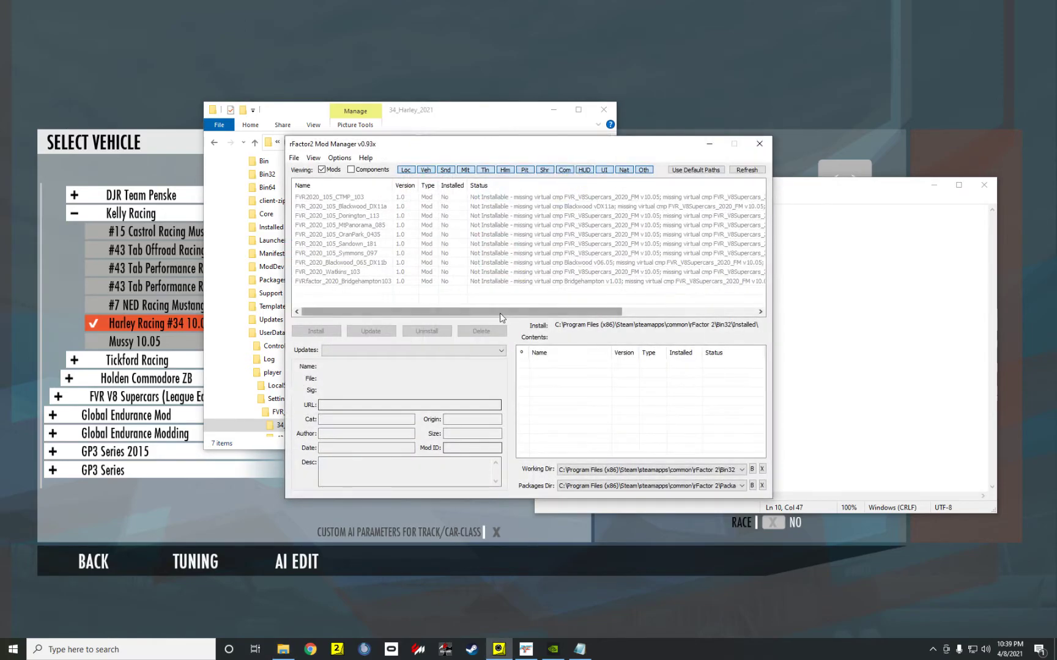
left_click(760, 144)
Step: Switch to the gMotor2 MAS File Utility and add all seven files from the 34_Harley_2021 folder to a new archive
left_click(337, 650)
left_click_drag(424, 47, 1055, 27)
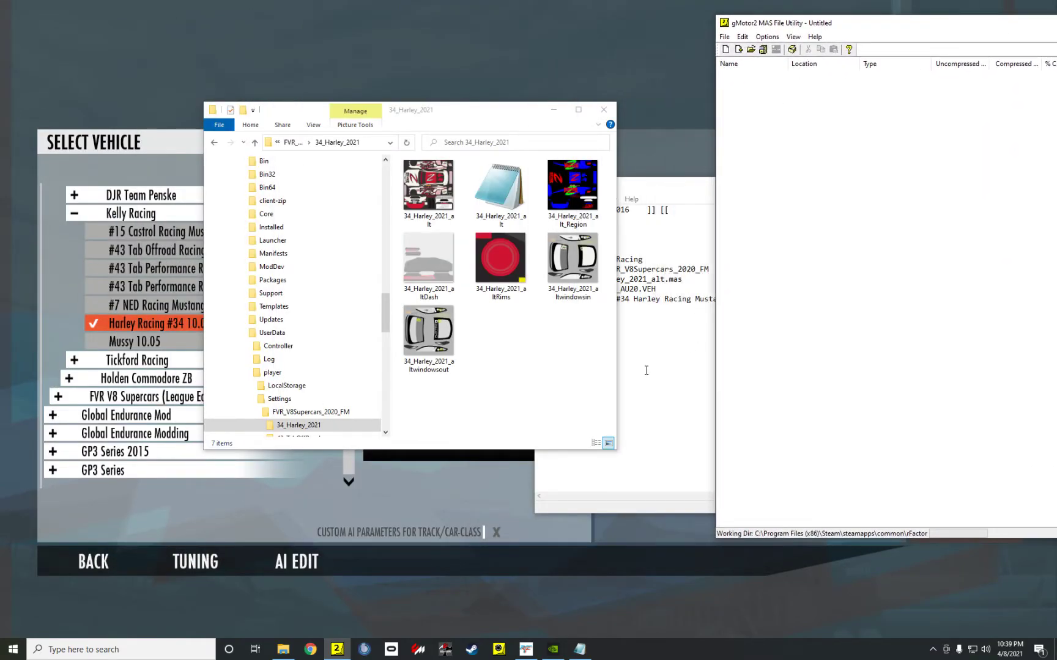
left_click_drag(603, 387, 879, 203)
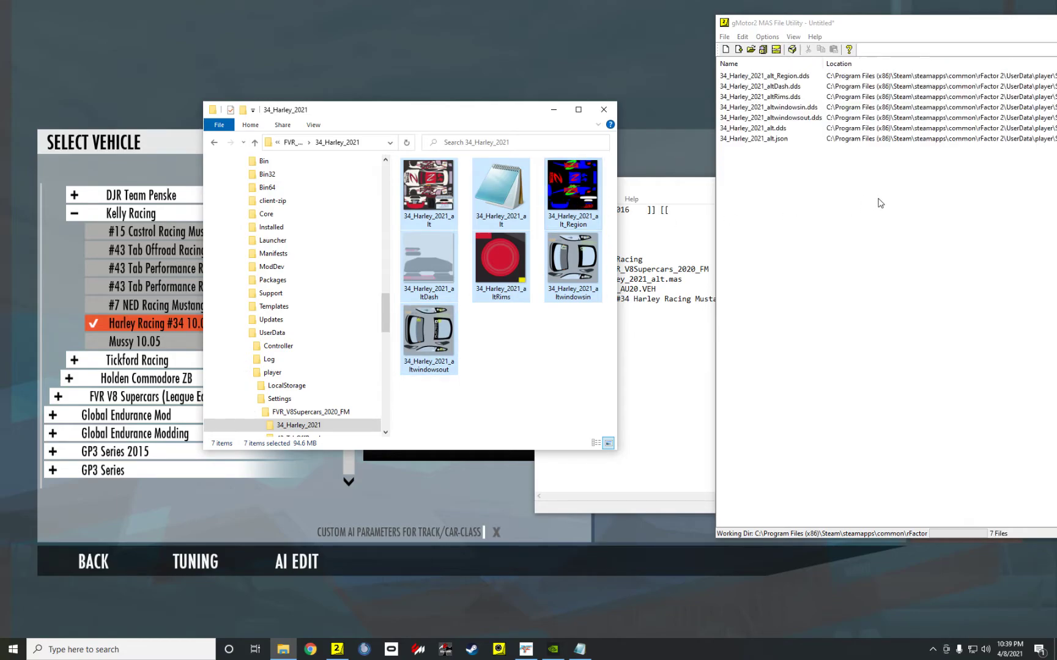
left_click_drag(782, 27, 717, 61)
Step: Save the MAS archive as 34_Harley_2021_alt in the 34_Harley_2021 folder under FVR_V8Supercars_2020_FM
left_click(660, 72)
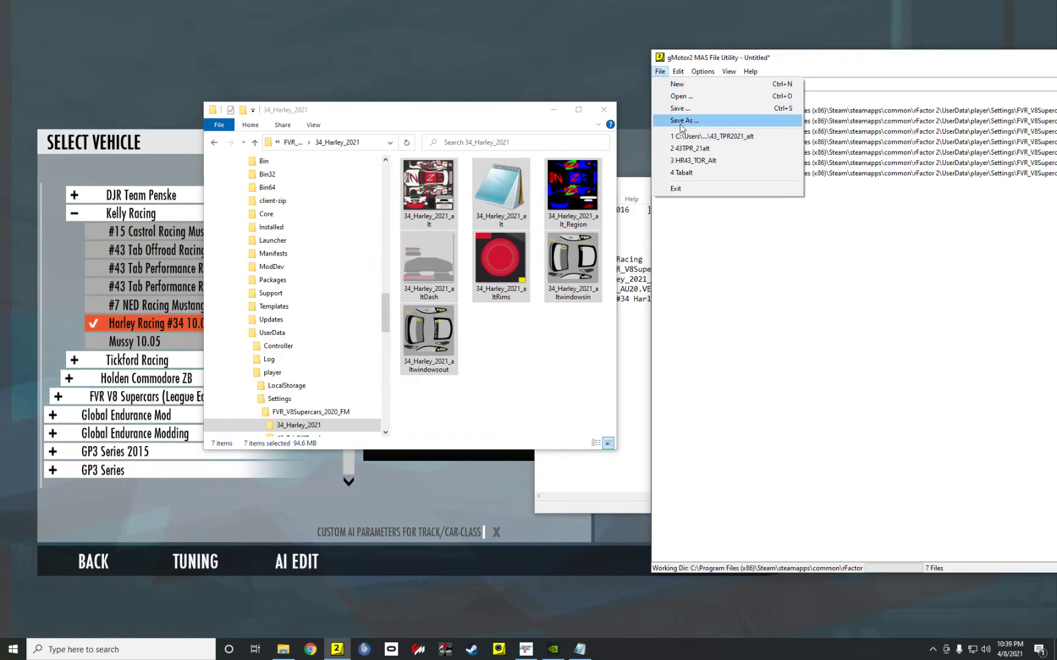
left_click(681, 126)
left_click_drag(965, 192, 482, 253)
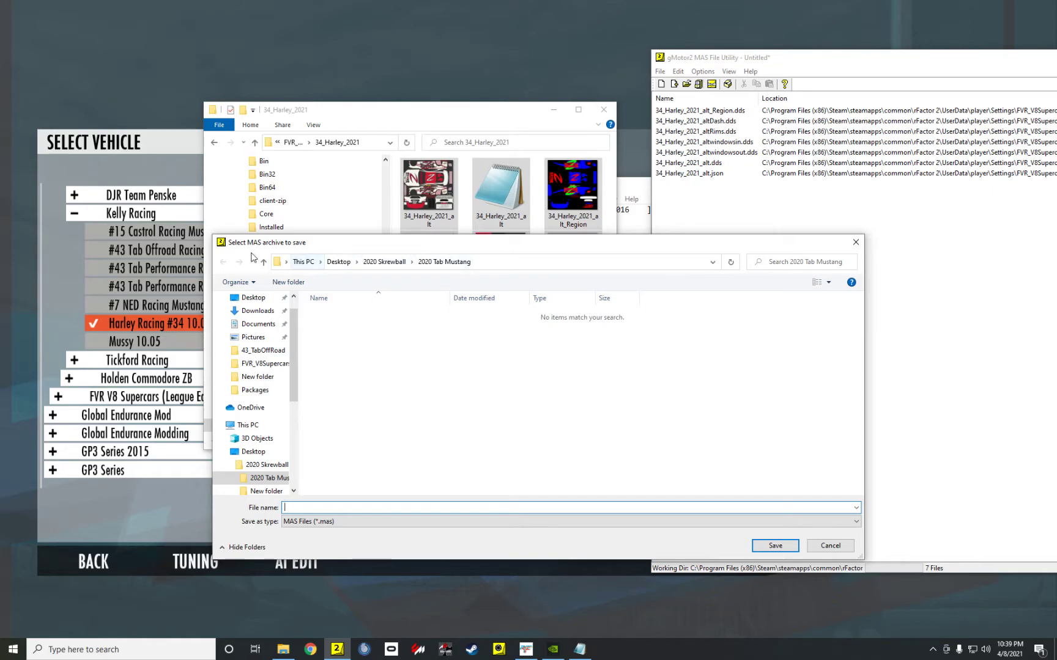
left_click(264, 364)
double_click(342, 314)
left_click(365, 512)
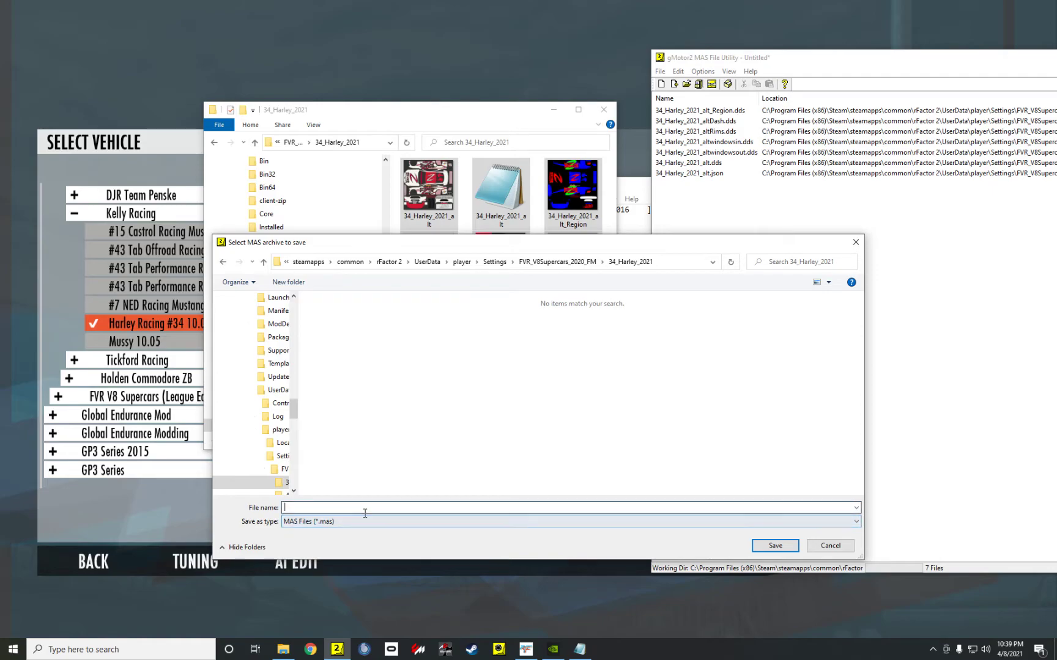
type("34_Harley_2021_alt")
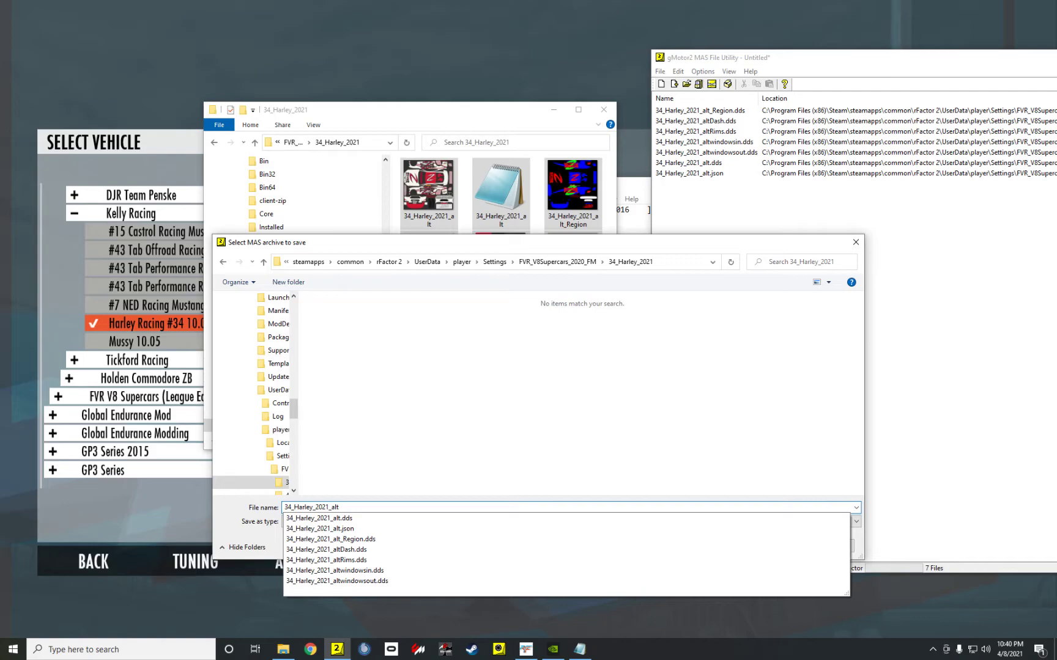
type(".")
key("BackSpace")
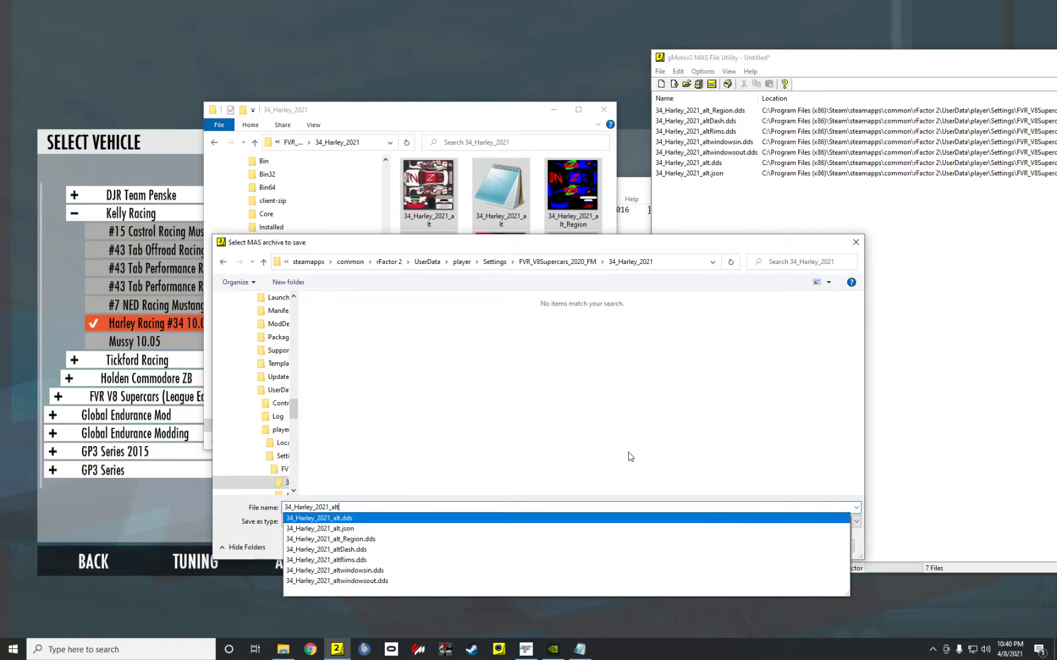
key("Return")
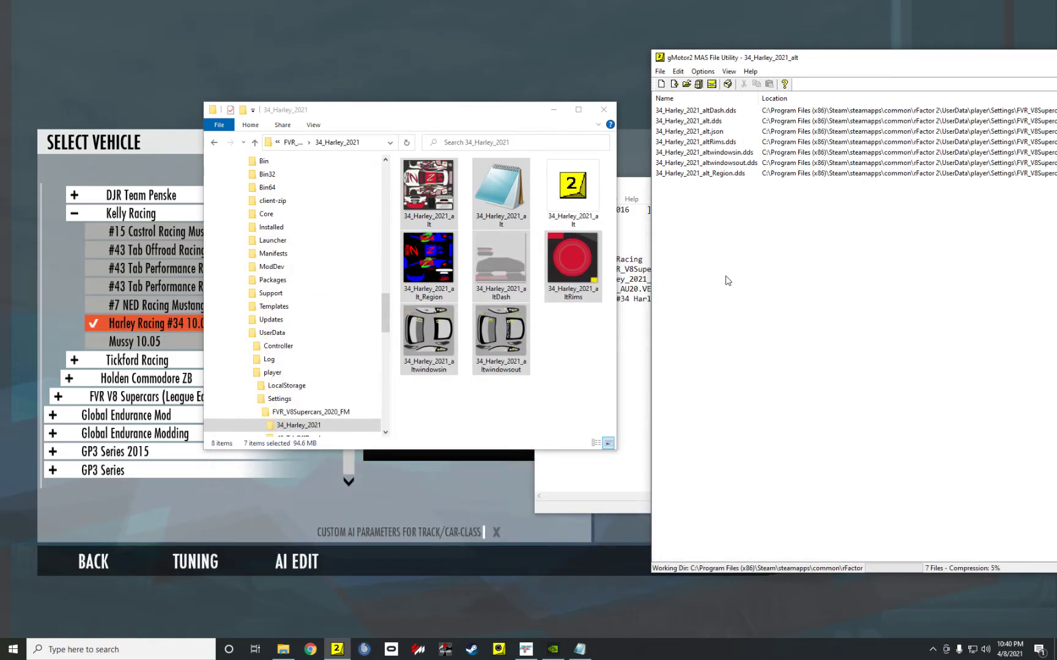
Step: Delete the loose images and the JSON file from the 34_Harley_2021 folder, keeping only the 34_Harley_2021_alt MAS archive
left_click(563, 184)
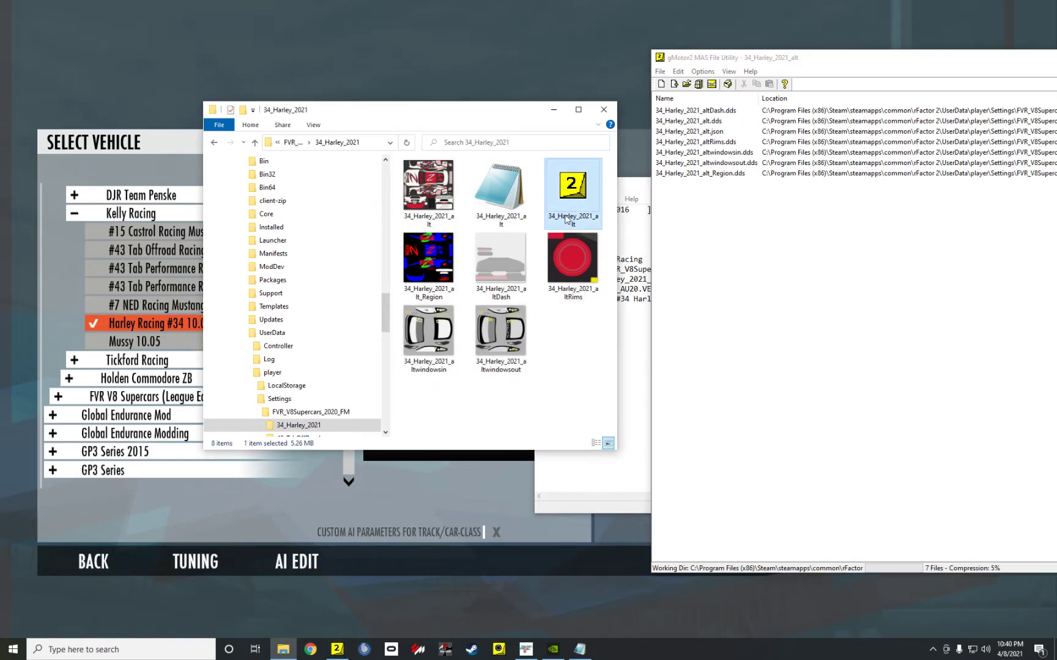
left_click(569, 263)
left_click(499, 213)
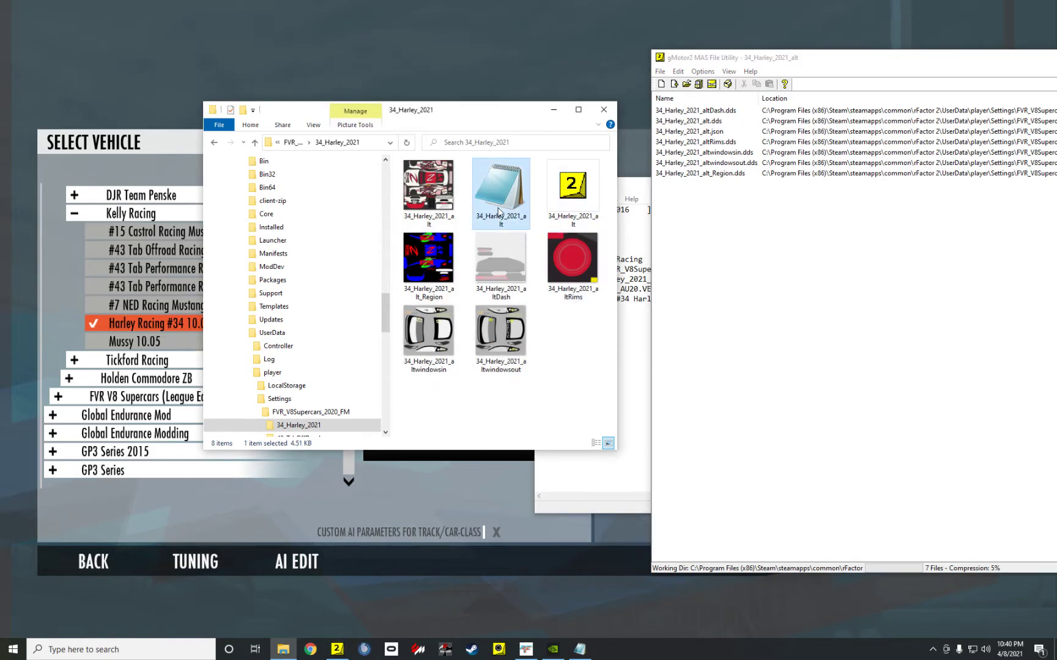
left_click(437, 213, "ctrl")
left_click(442, 260, "ctrl")
left_click(491, 263, "ctrl")
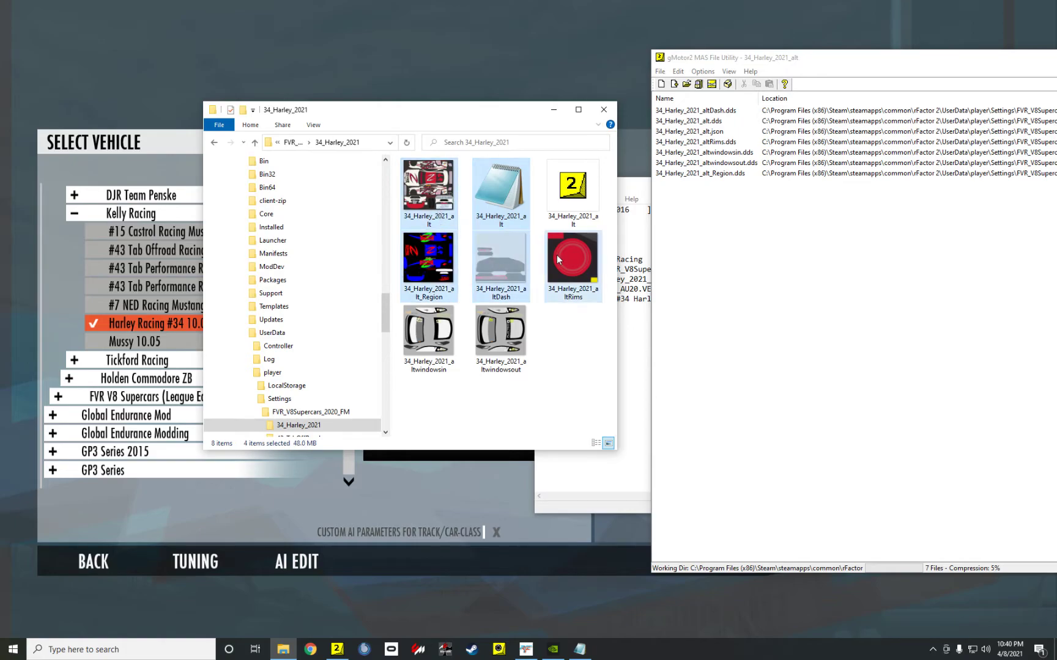
left_click(568, 260, "ctrl")
left_click(503, 331, "ctrl")
left_click(454, 333, "ctrl")
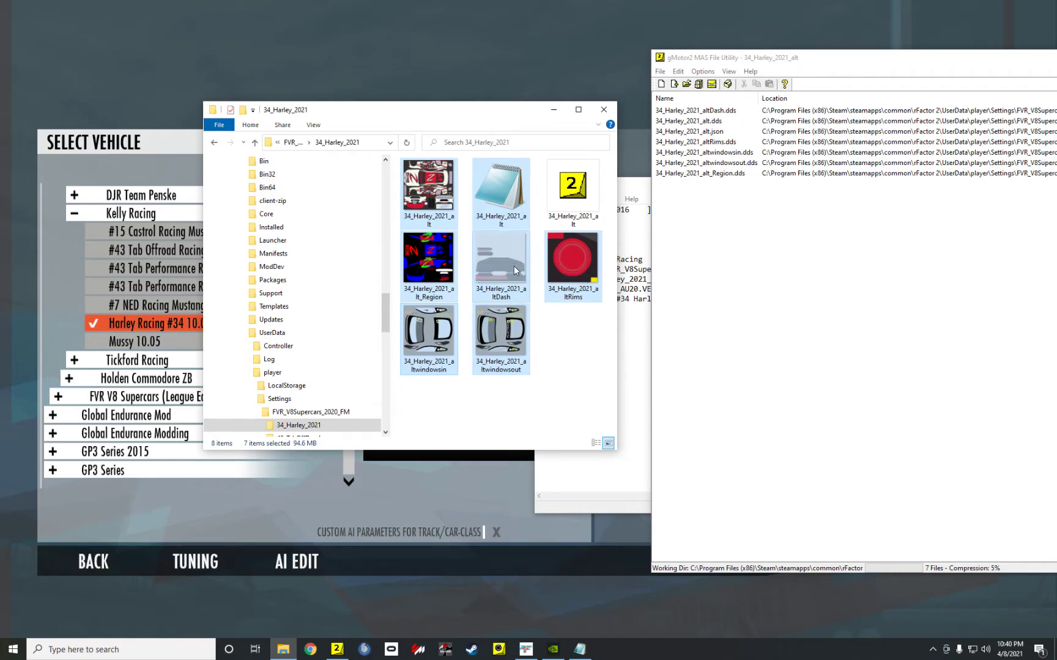
key("Delete")
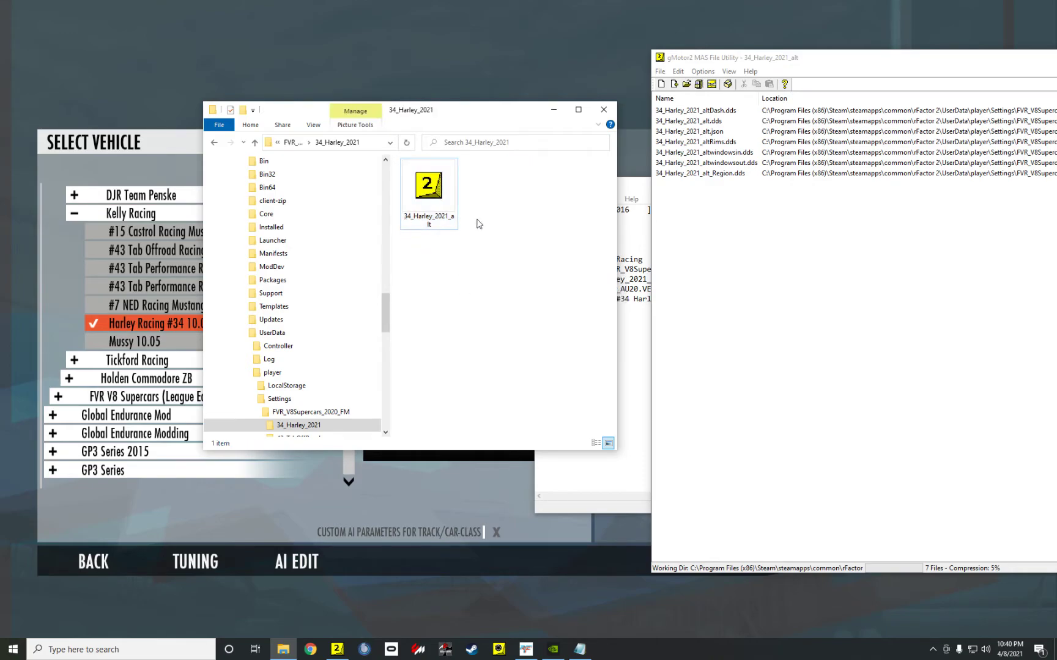
left_click(444, 203)
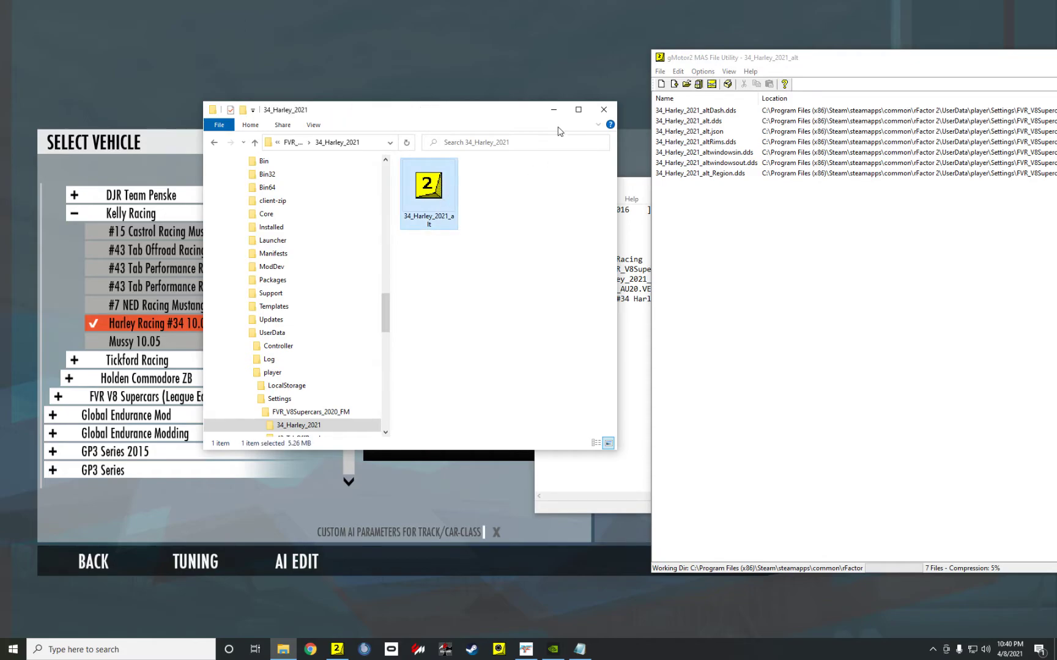
Step: Switch to rFactor 2, reopen the vehicle selection and examine the Harley Racing #34 livery in the tuning view
left_click(536, 52)
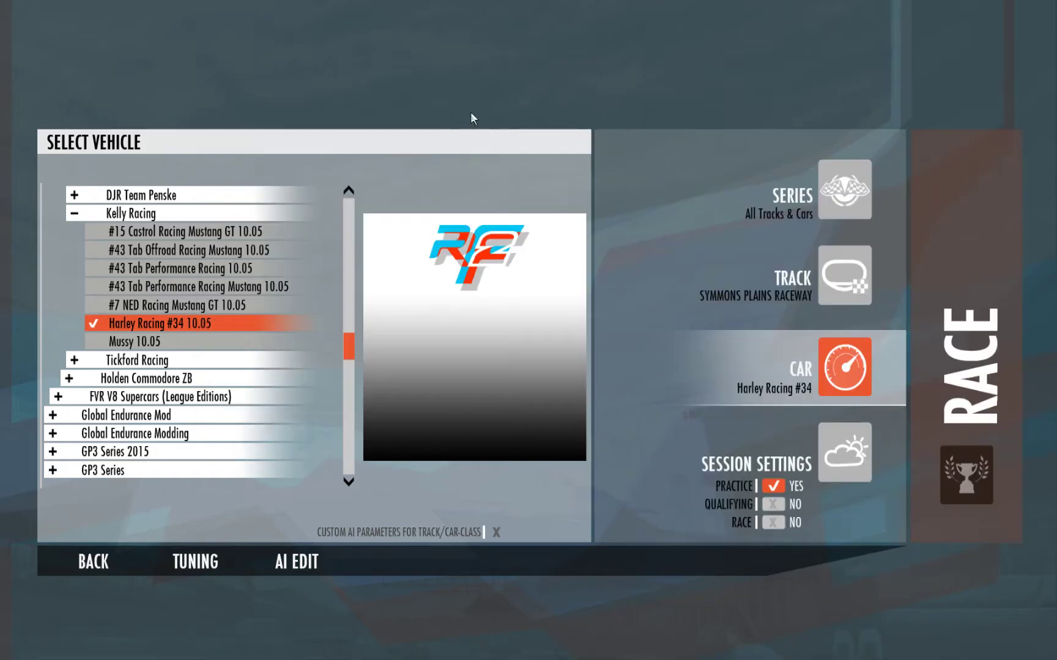
left_click(101, 563)
left_click(845, 372)
scroll(287, 364, "up", 4)
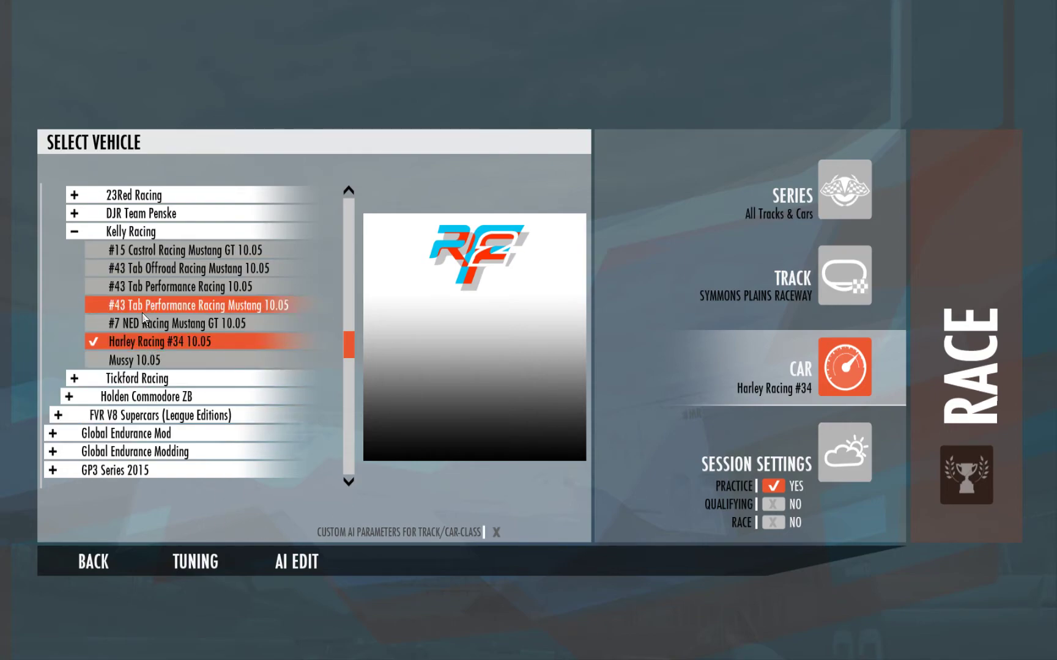
left_click(115, 233)
left_click(115, 233)
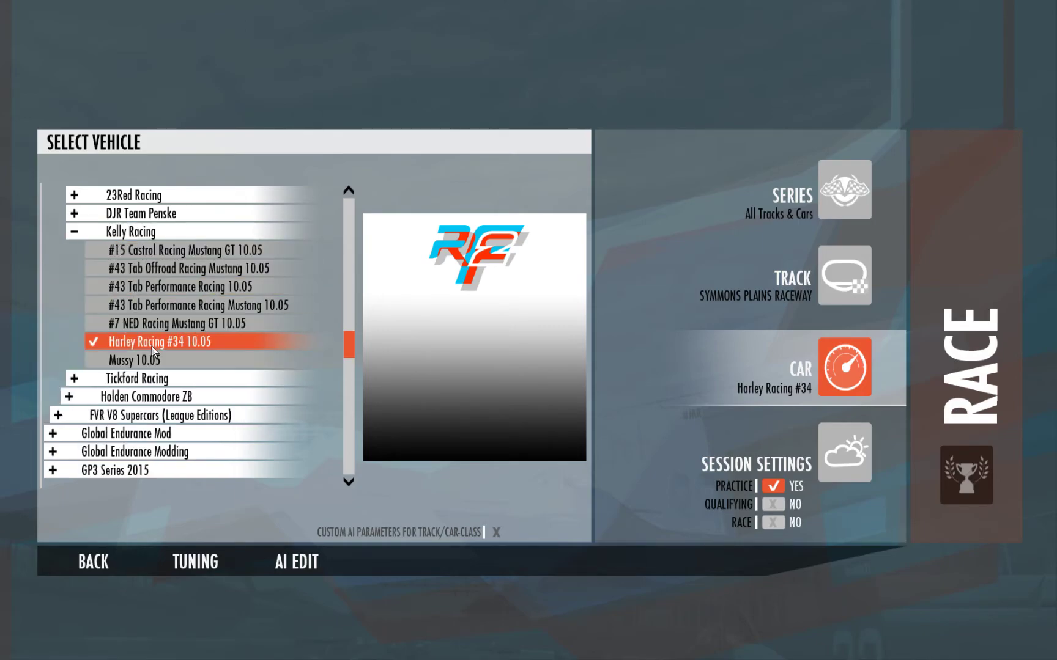
left_click(210, 562)
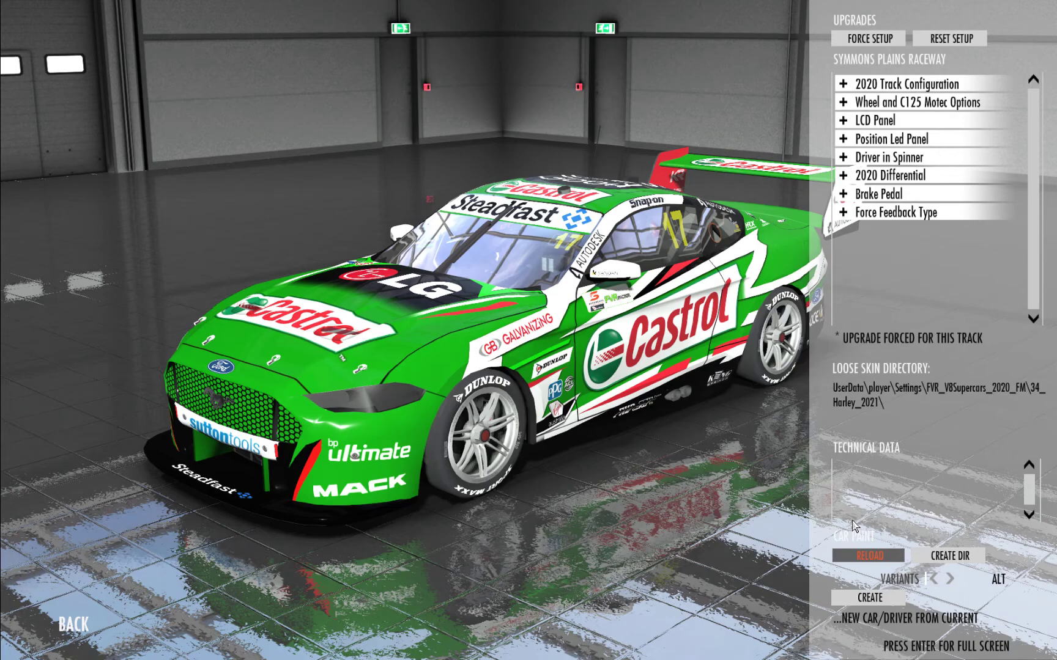
key("alt+Tab")
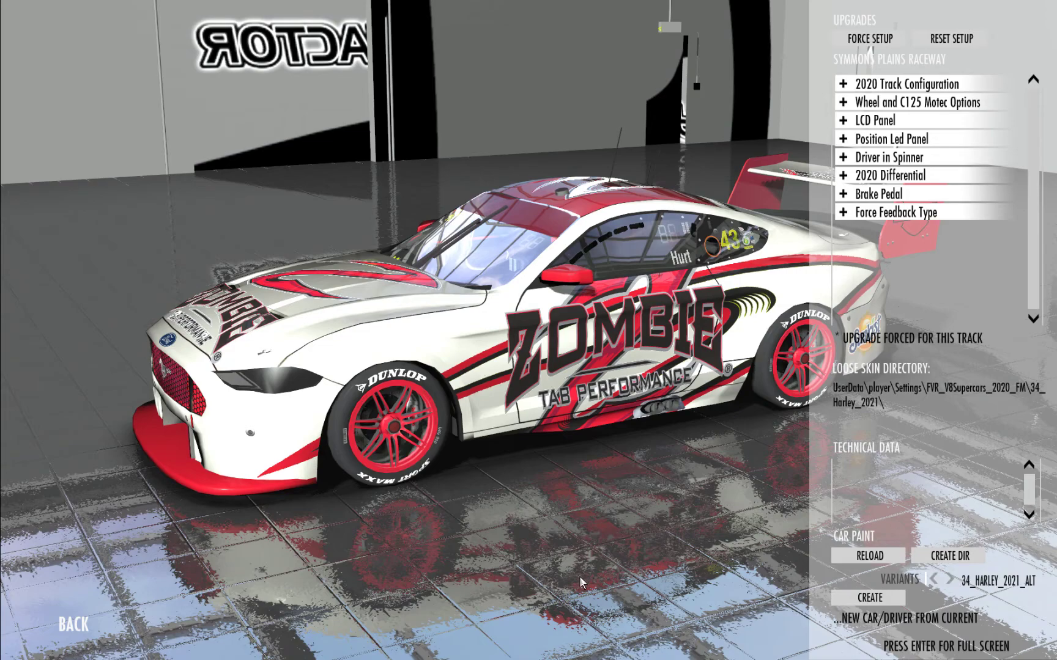
Step: Switch to File Explorer, check the contents of the 43_TabOffRoad skin folder and close the window
key("alt+Tab")
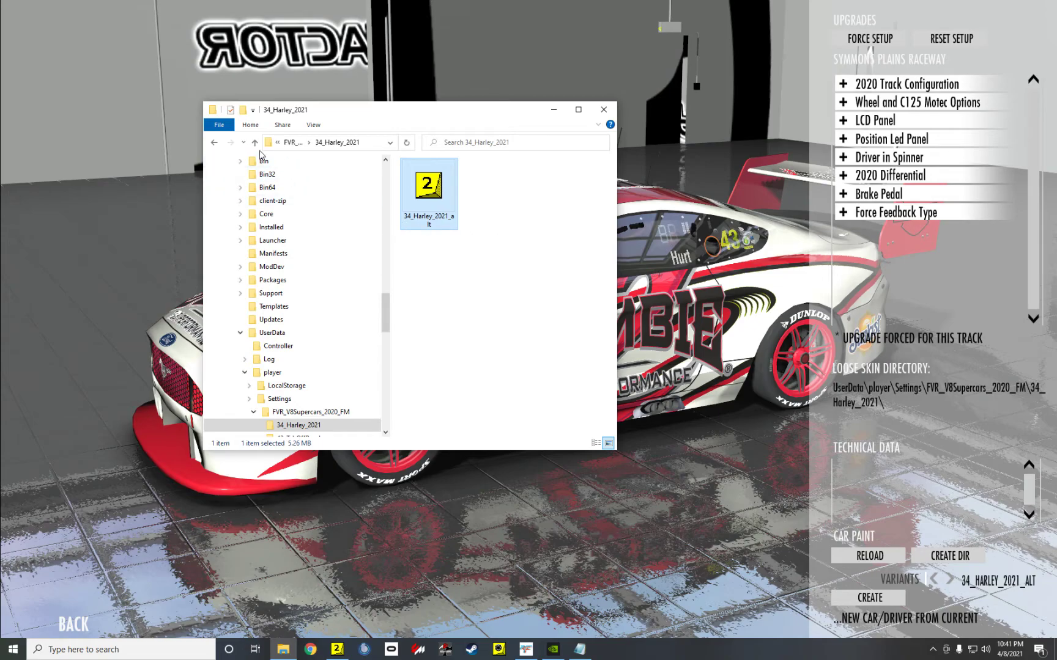
left_click(255, 143)
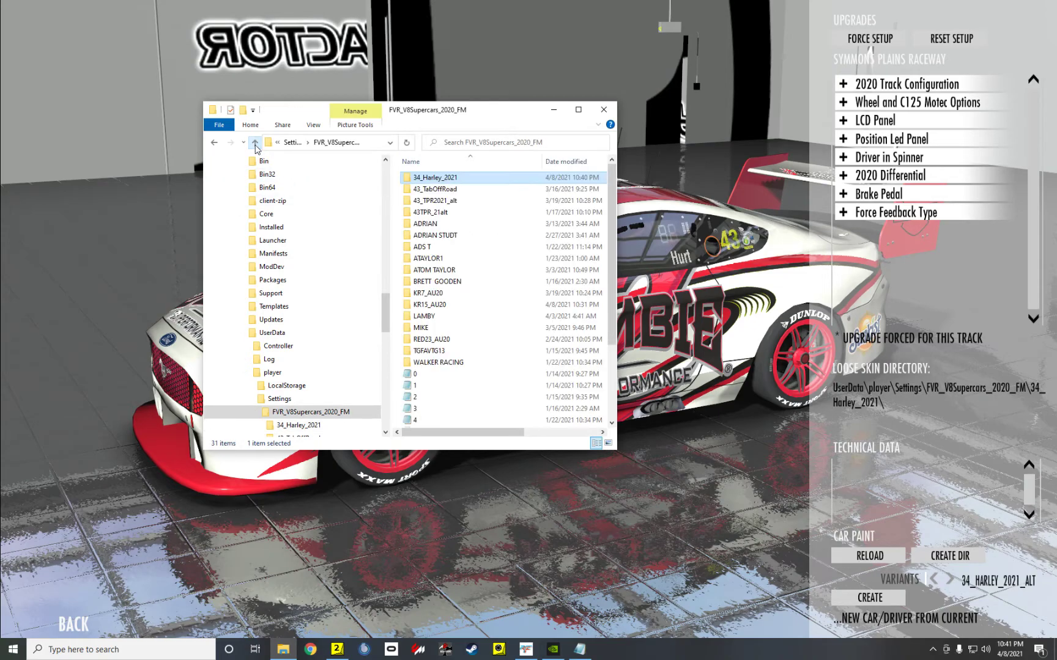
left_click(456, 191)
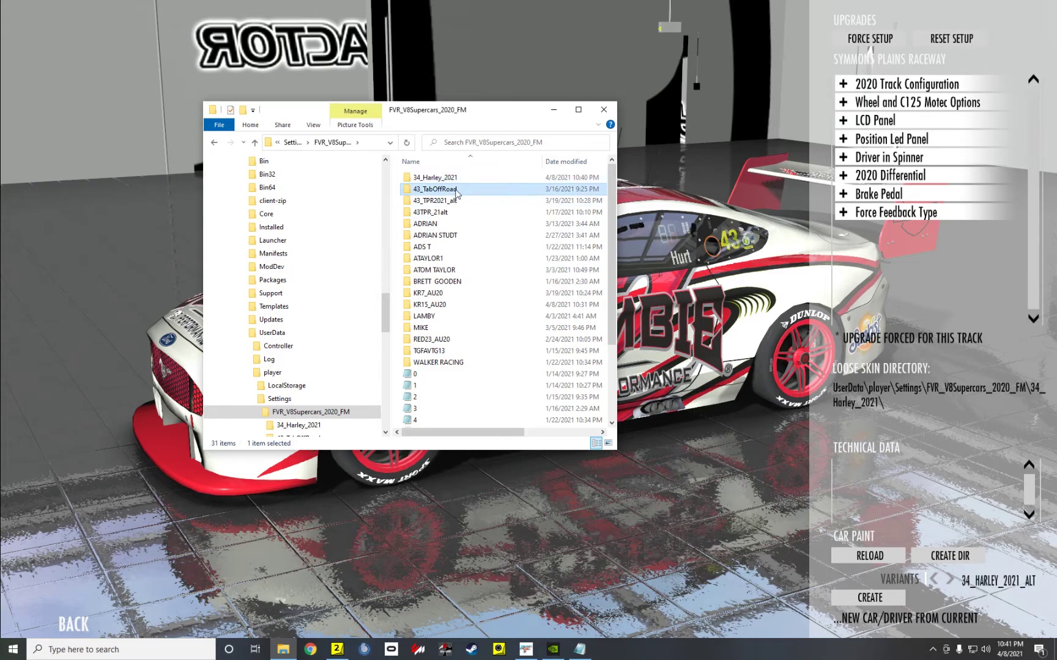
double_click(457, 191)
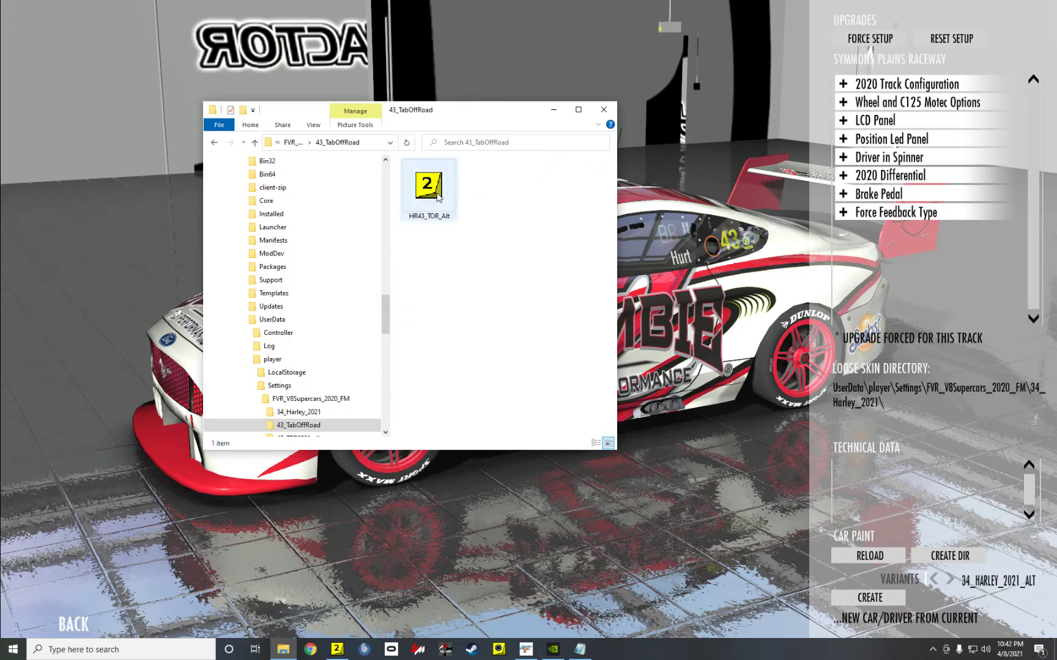
left_click(254, 142)
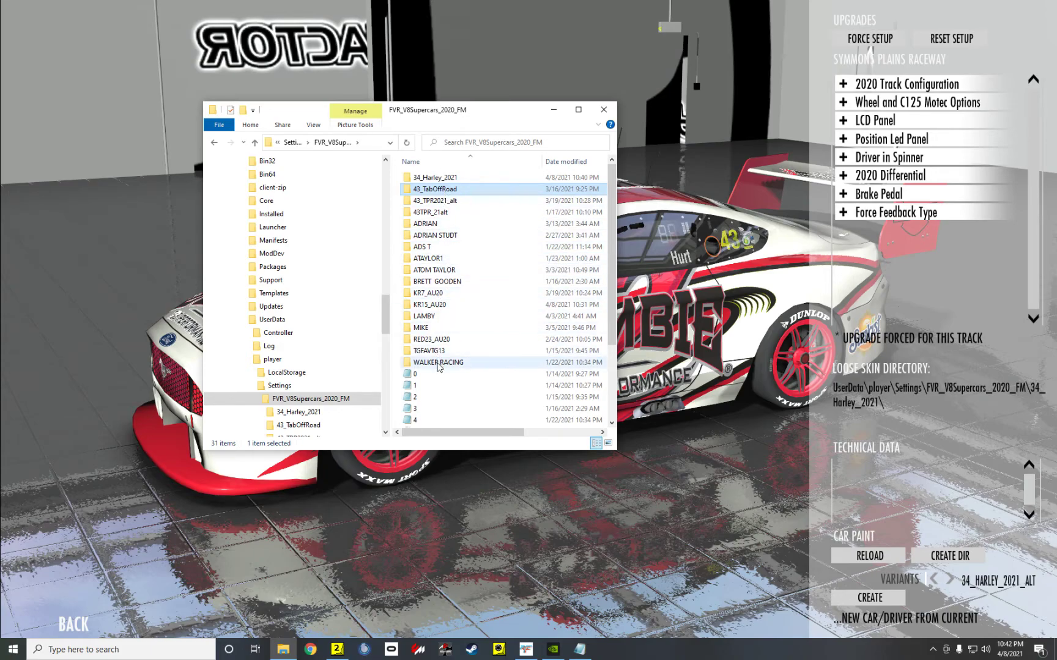
left_click(603, 109)
Step: Select the #43 Tab Offroad Racing Mustang as the car and inspect its livery in the tuning view
left_click(80, 622)
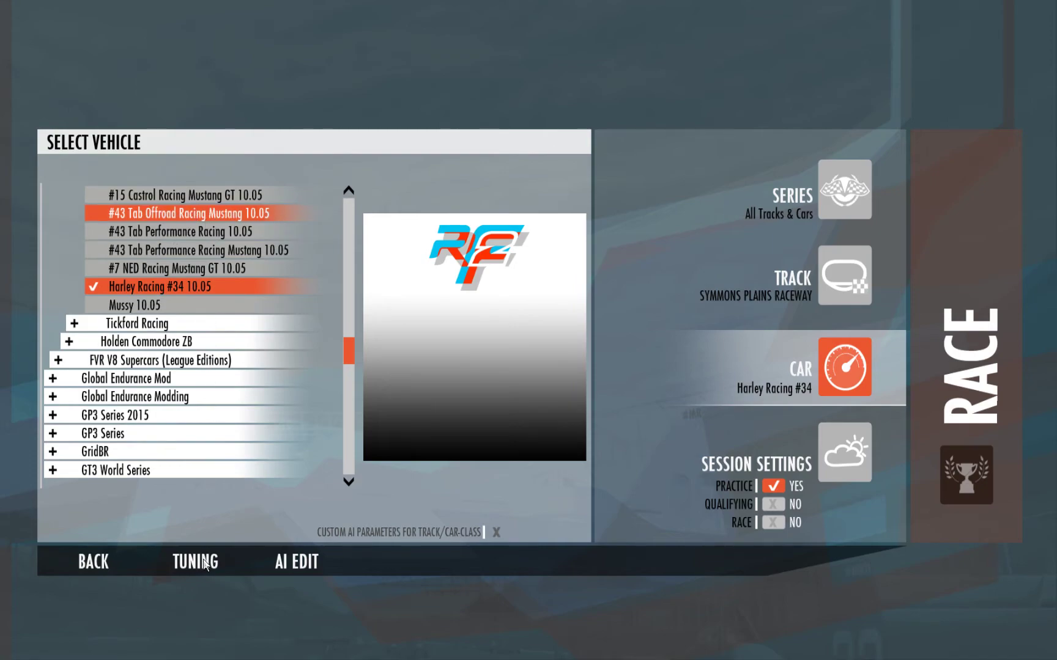
left_click(214, 213)
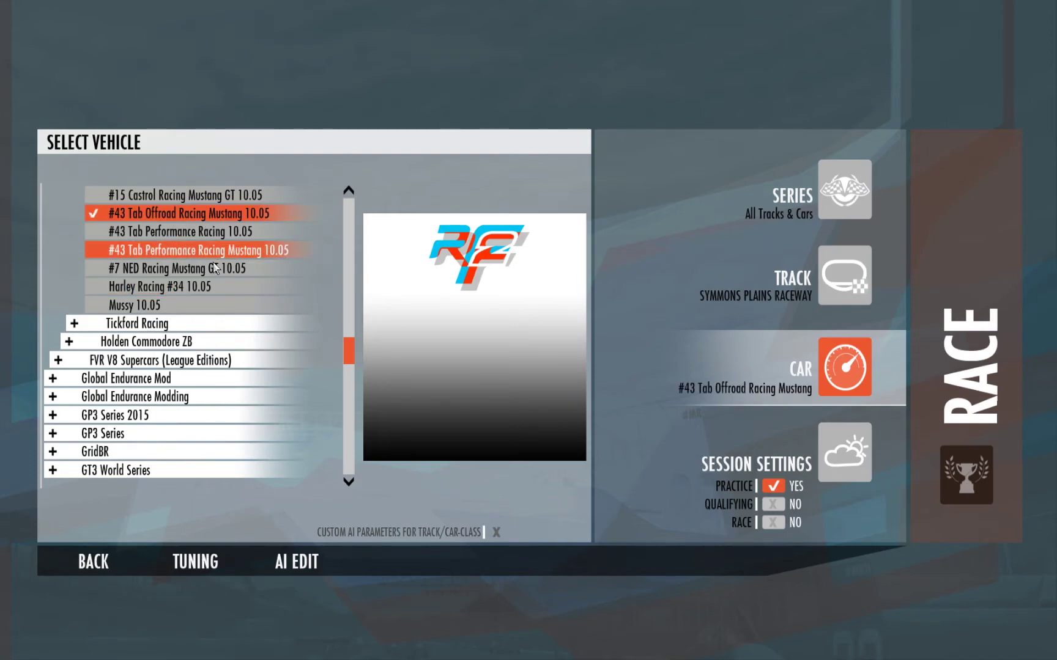
left_click(198, 566)
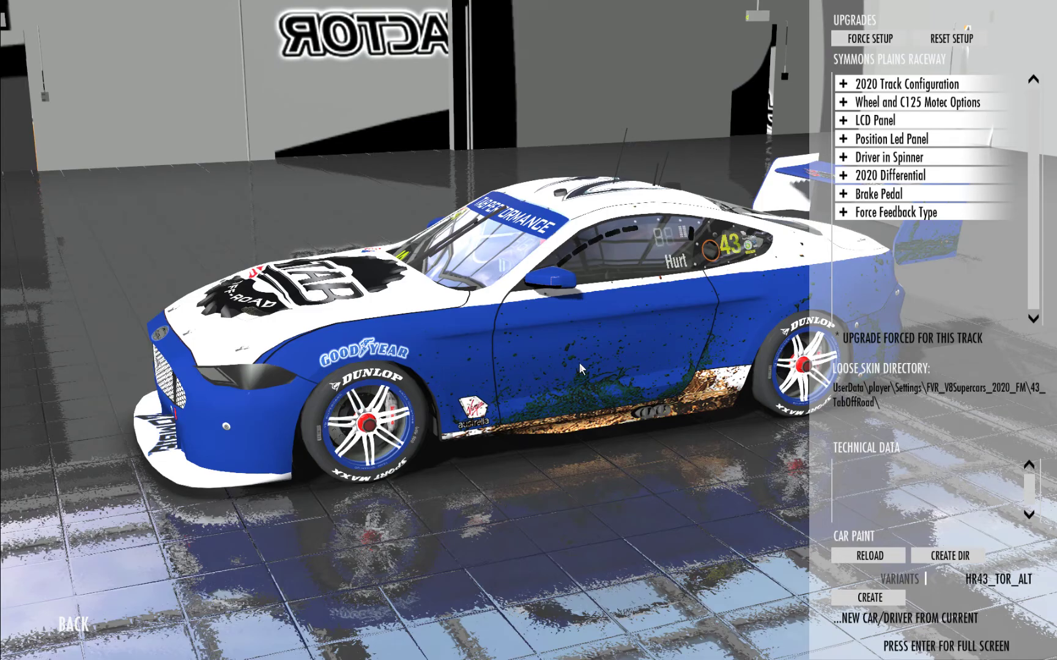
left_click_drag(580, 363, 617, 365)
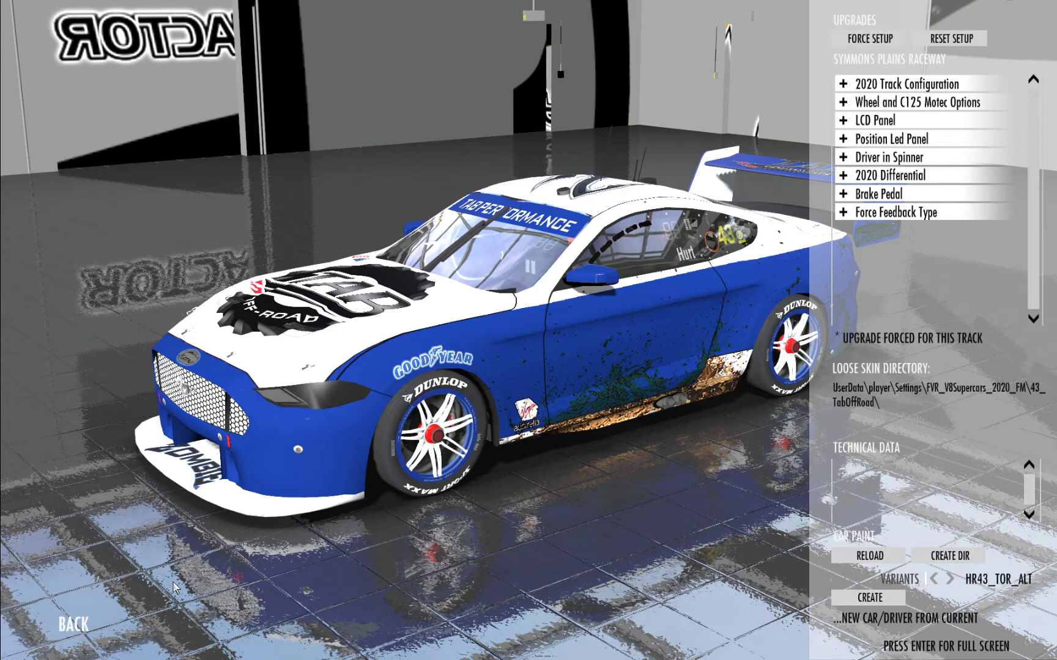
Step: Leave the tuning view, collapse the Kelly Racing team and return to the main race screen
left_click(78, 627)
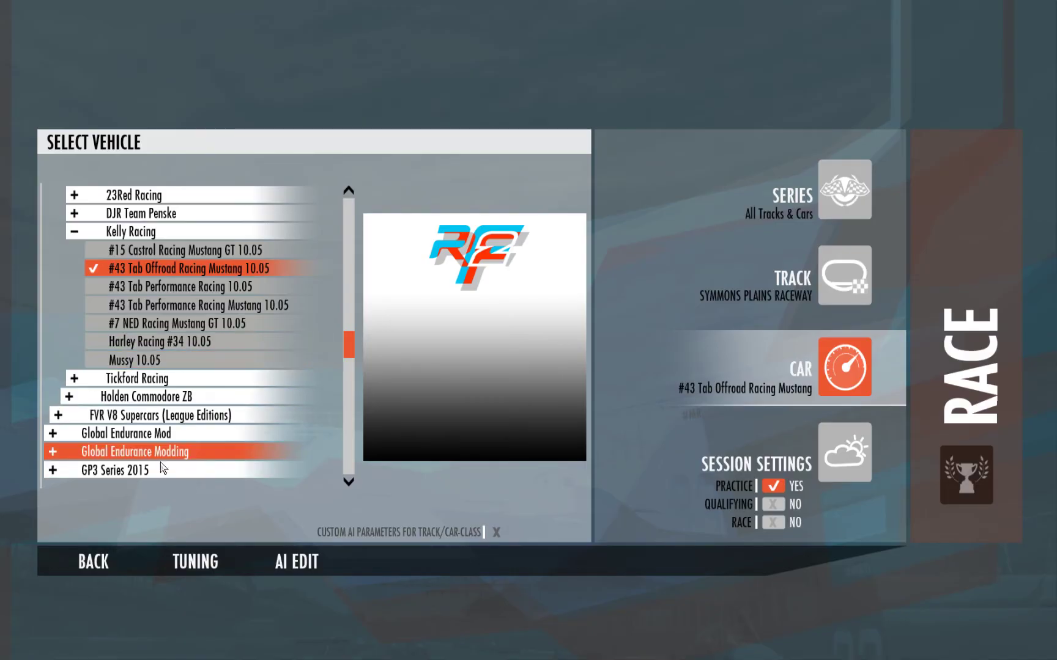
left_click(110, 232)
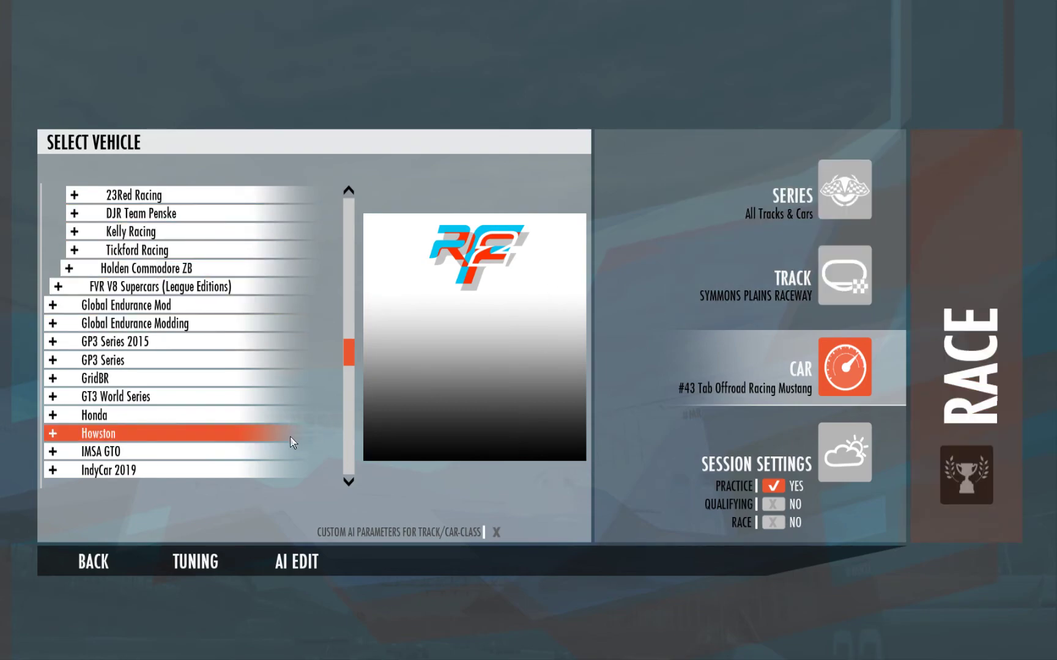
left_click(101, 562)
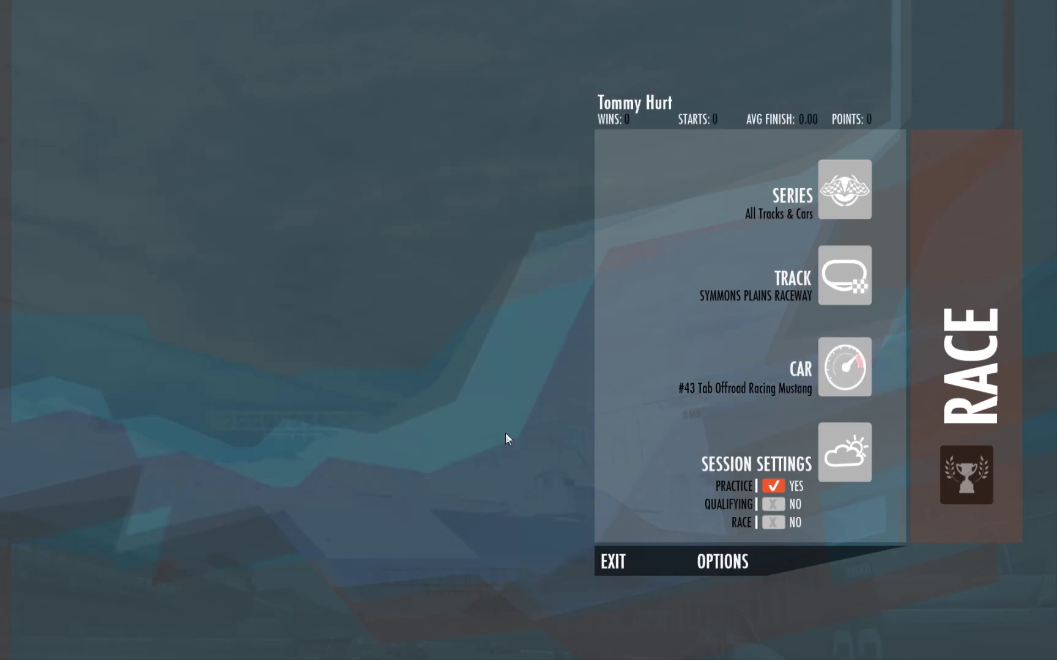